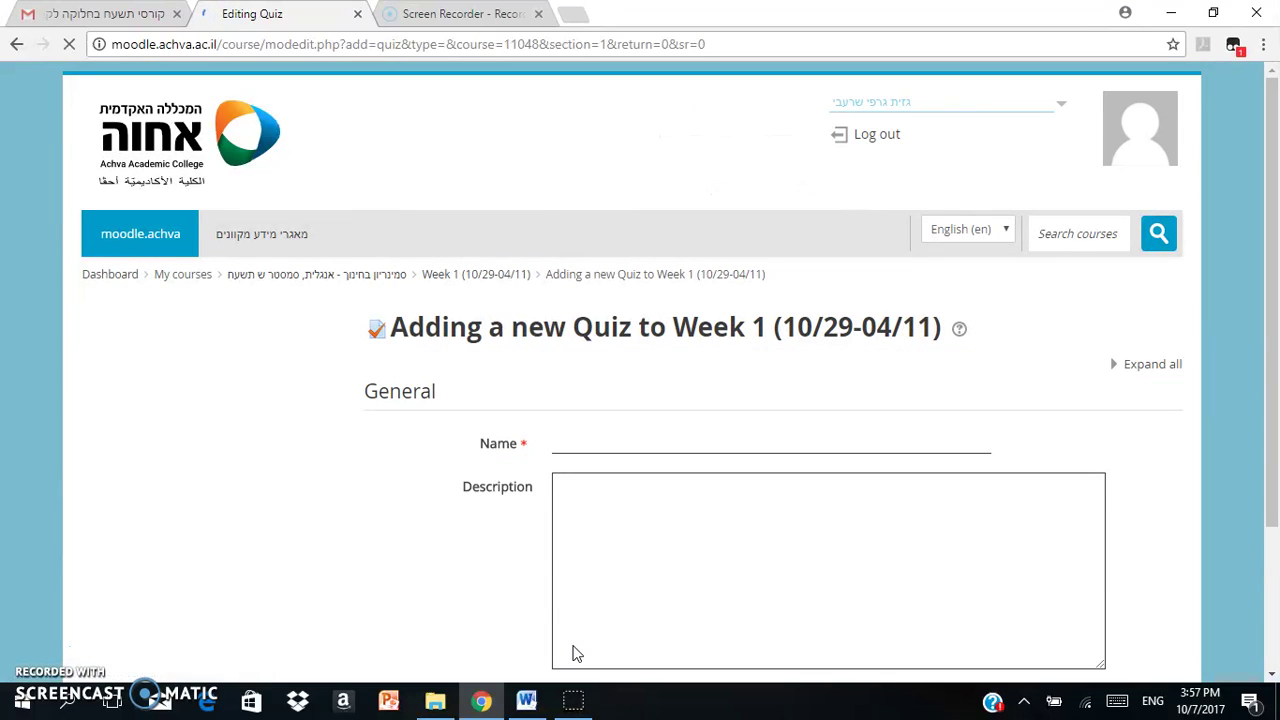
# Name the new quiz "Pronoun Assessment".
pyautogui.click(581, 380)
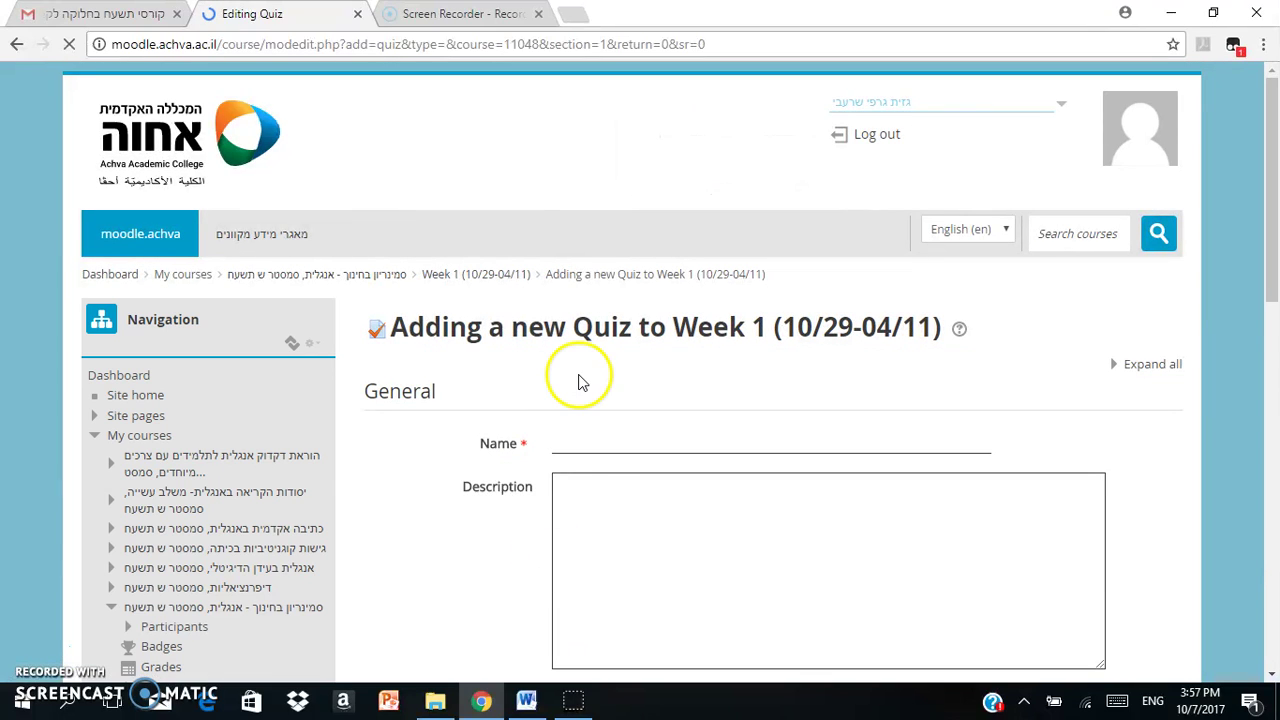
pyautogui.click(587, 444)
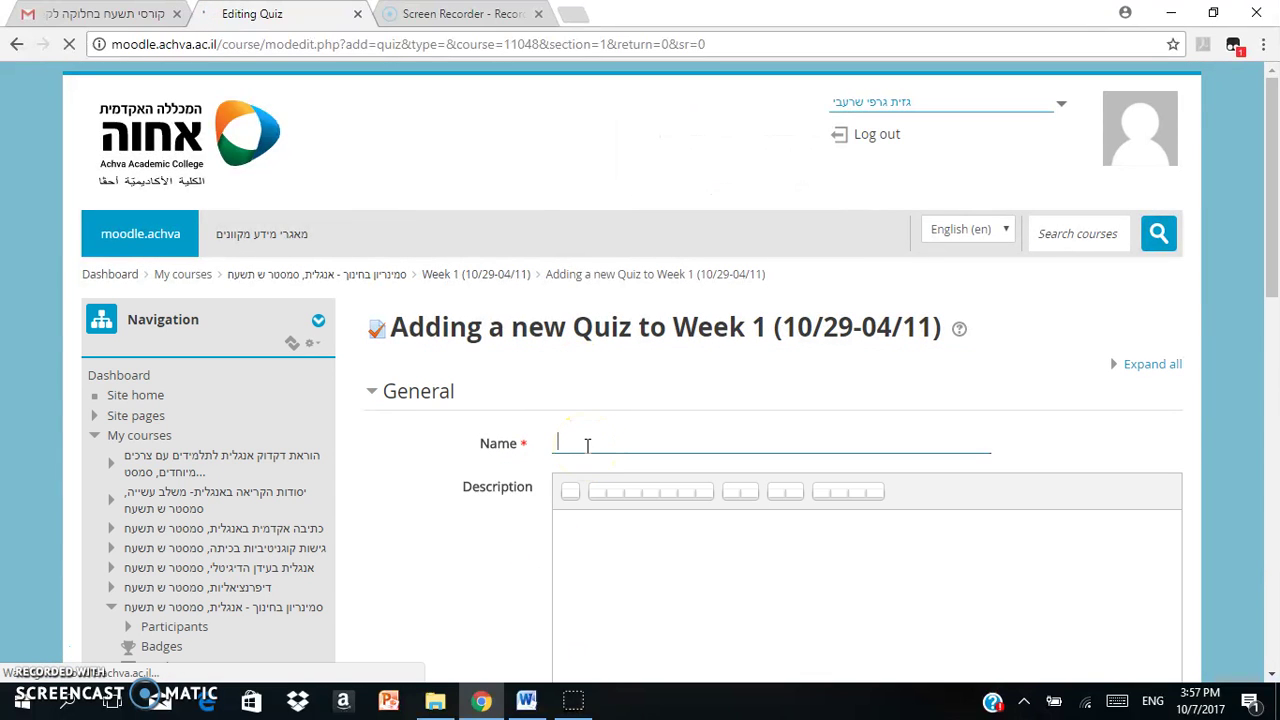
pyautogui.write('Prompt')
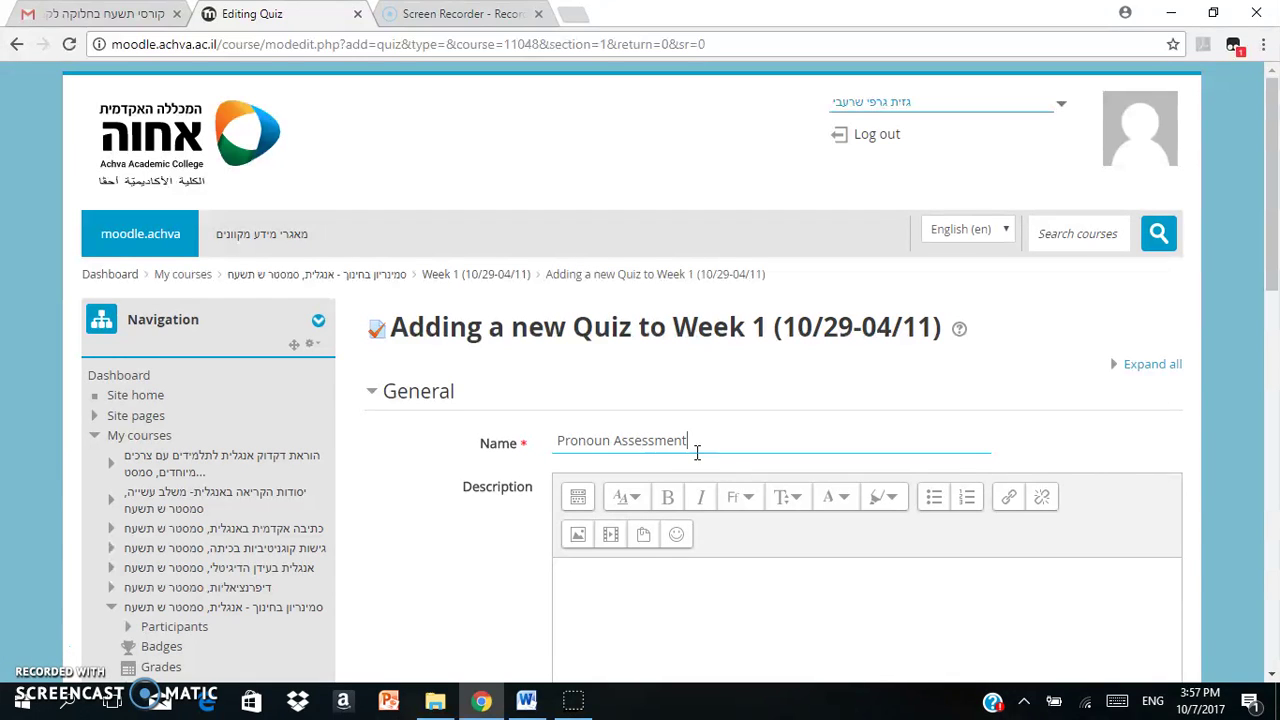
# Enable the opening date, closing date and time limit in the quiz's Timing settings.
pyautogui.moveTo(1270, 206); pyautogui.dragTo(1266, 246)
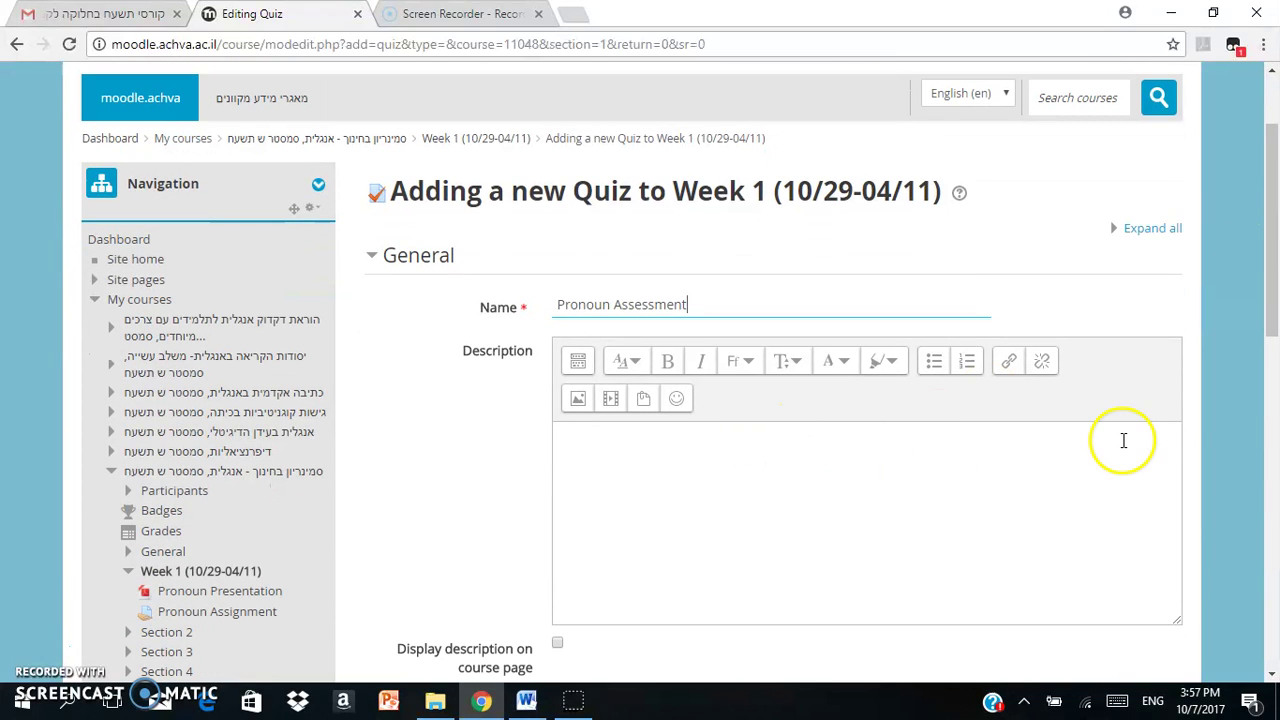
pyautogui.scroll(-1, 1270, 290)
pyautogui.moveTo(1270, 290); pyautogui.dragTo(1266, 349)
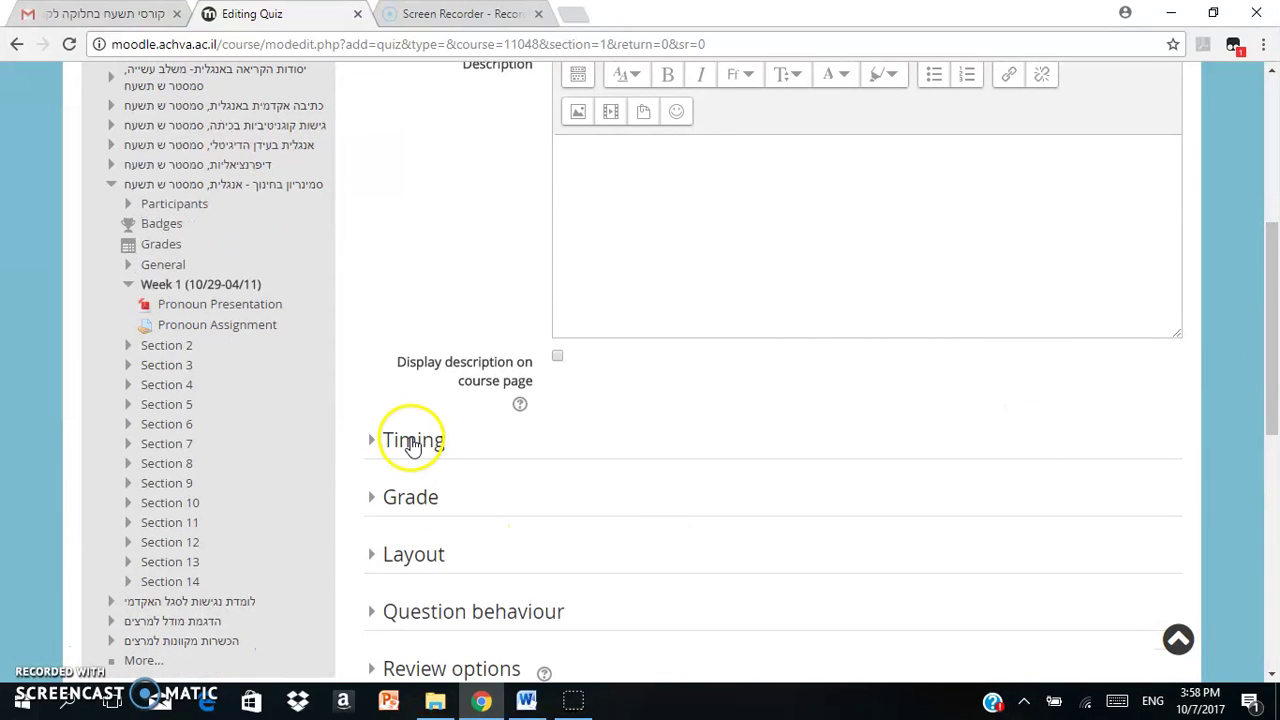
pyautogui.click(412, 441)
pyautogui.click(577, 488)
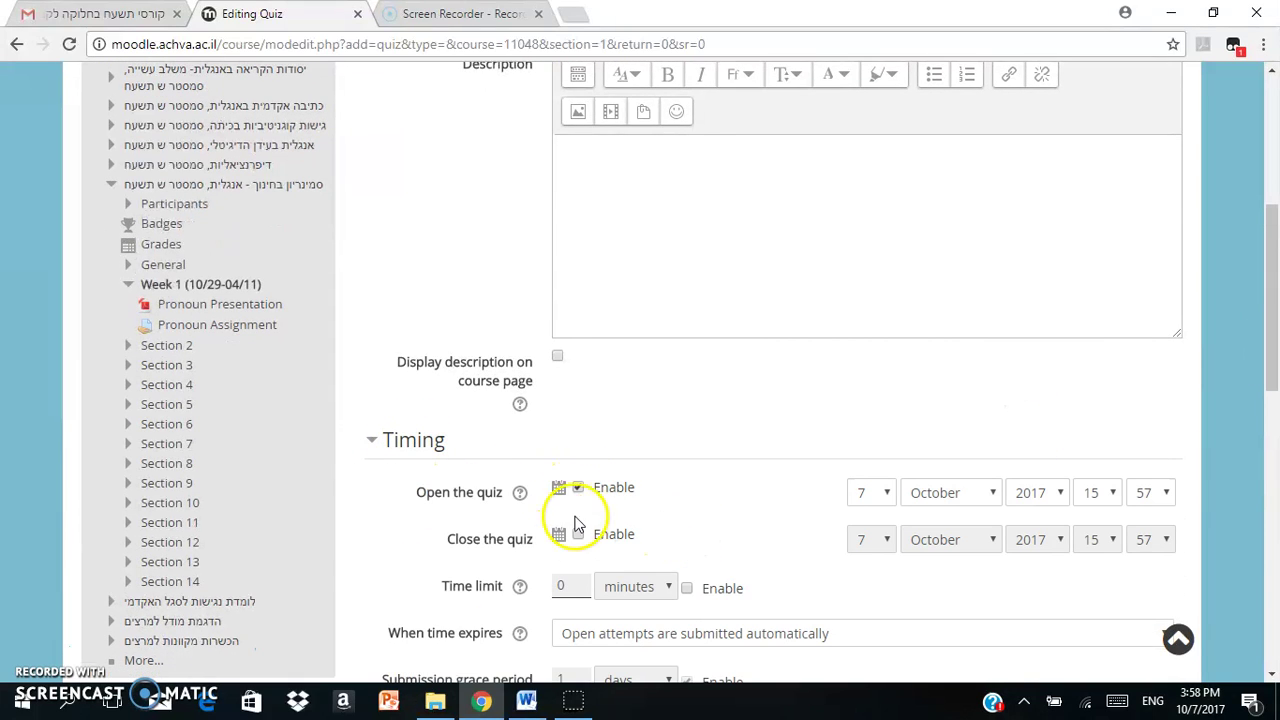
pyautogui.click(578, 534)
pyautogui.click(687, 588)
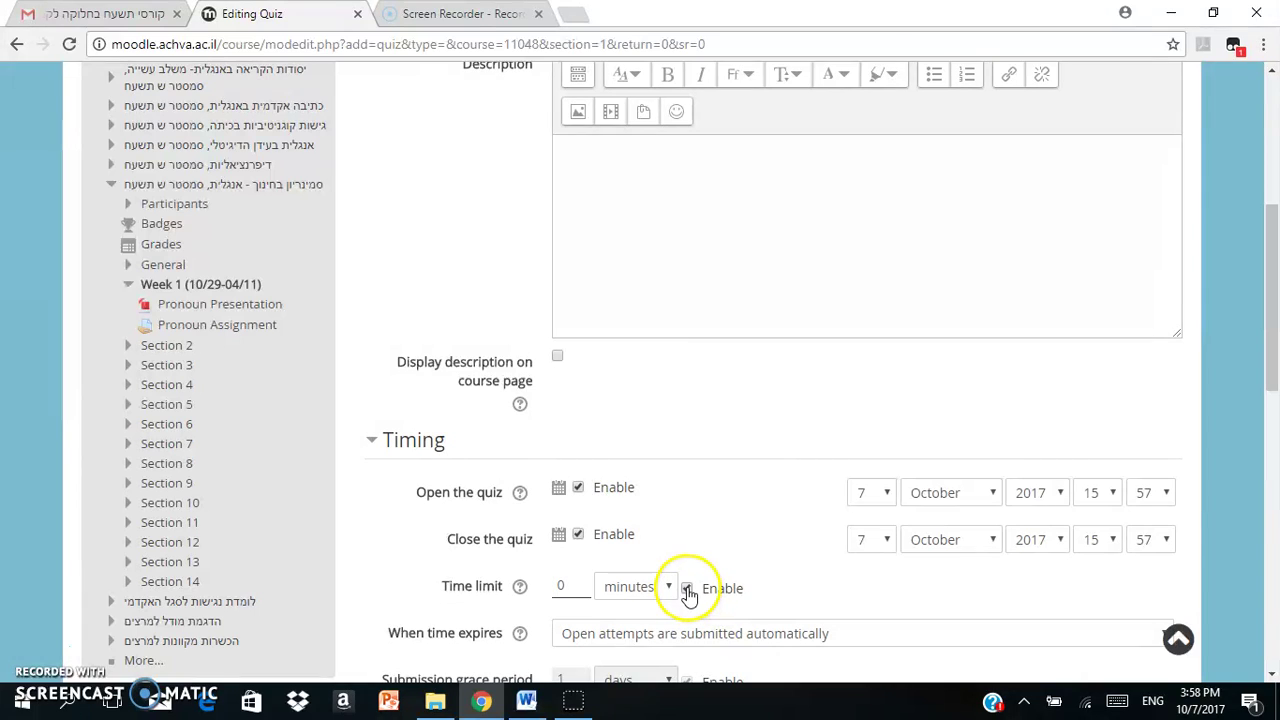
# Set the day the quiz opens to 29 in October 2017.
pyautogui.click(880, 493)
pyautogui.click(888, 470)
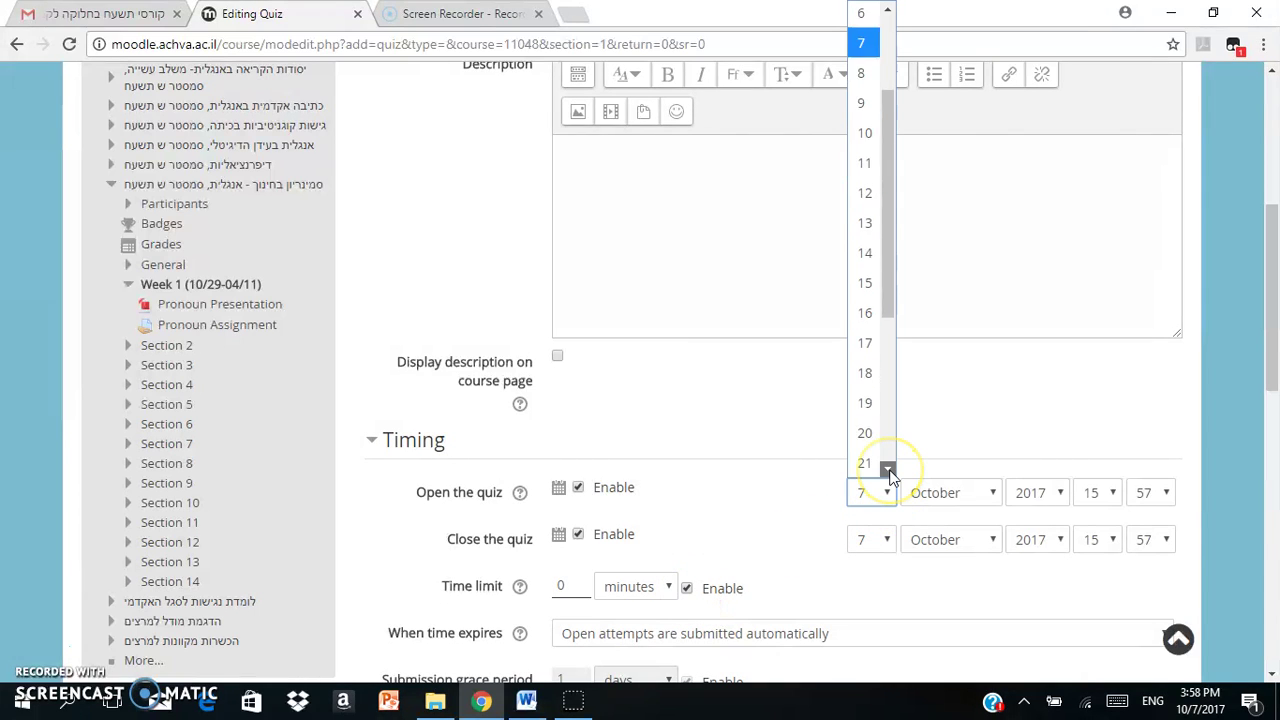
pyautogui.click(888, 470)
pyautogui.click(866, 400)
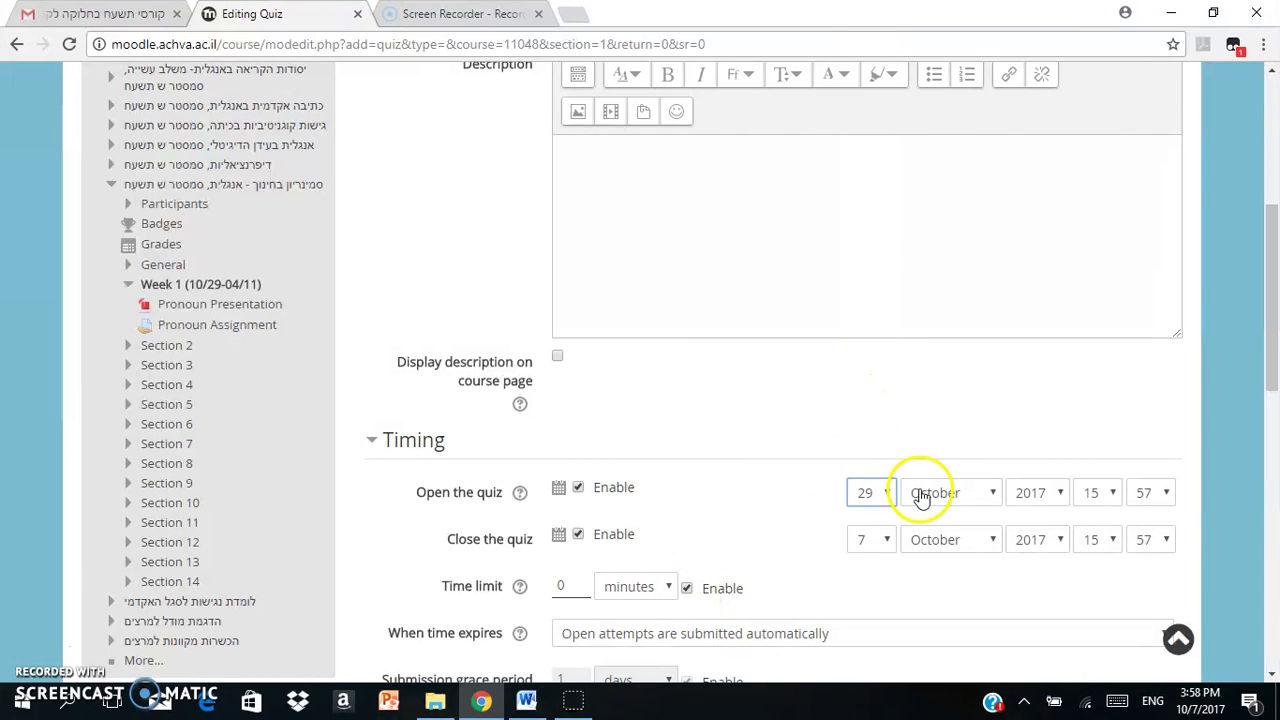
# Set the quiz's closing date to 5 November 2017.
pyautogui.click(887, 542)
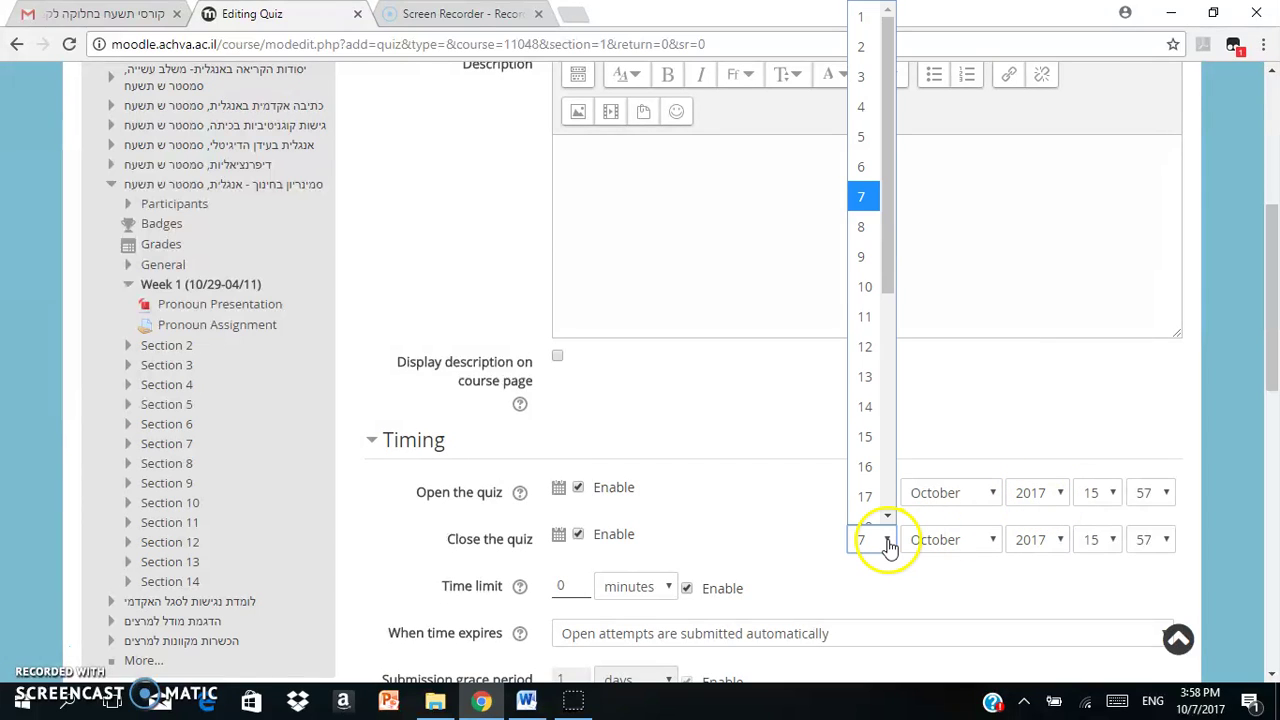
pyautogui.click(888, 515)
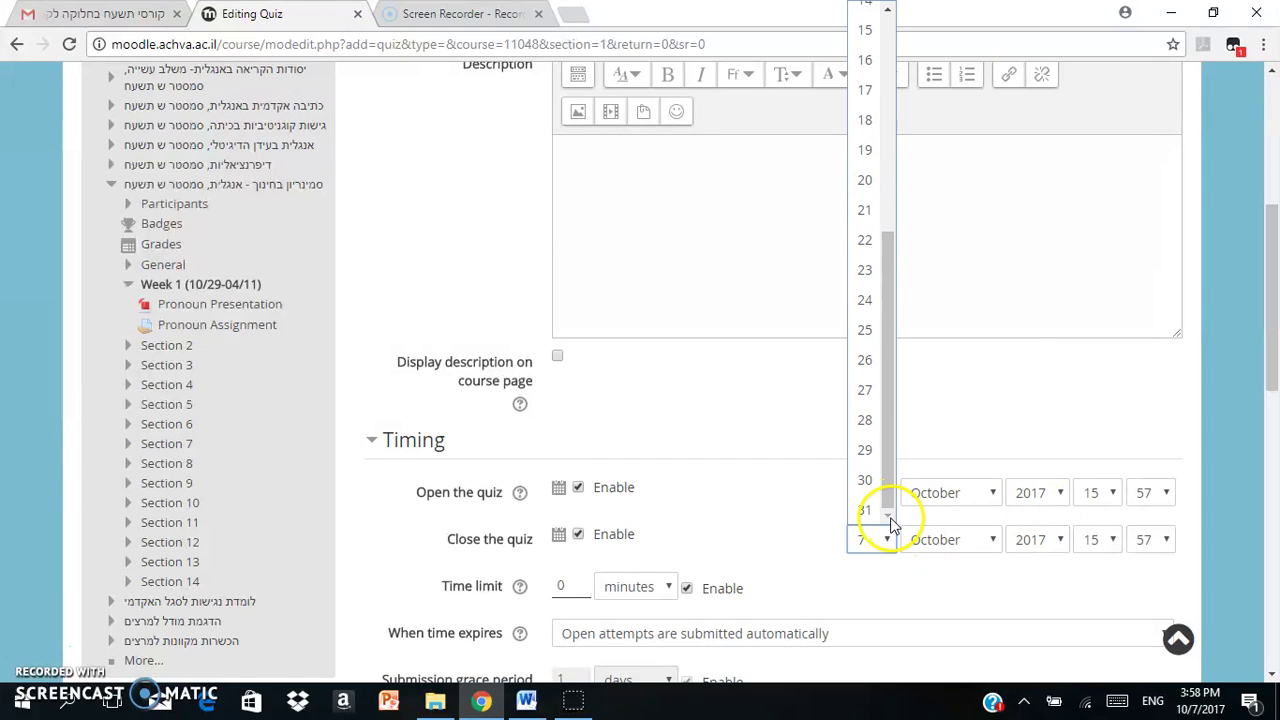
pyautogui.moveTo(886, 471); pyautogui.dragTo(881, 195)
pyautogui.click(862, 22)
pyautogui.click(943, 541)
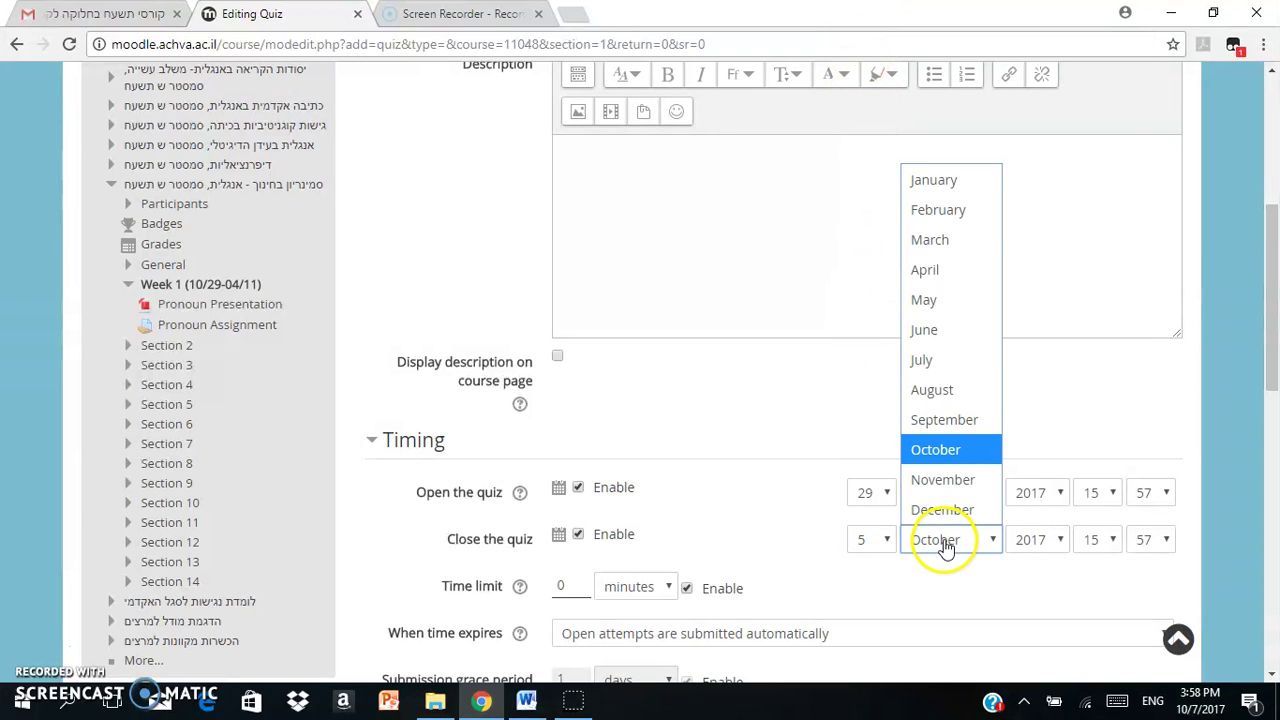
pyautogui.click(943, 479)
# Set the quiz's time limit to 20 minutes and save the settings, displaying the quiz.
pyautogui.click(566, 588)
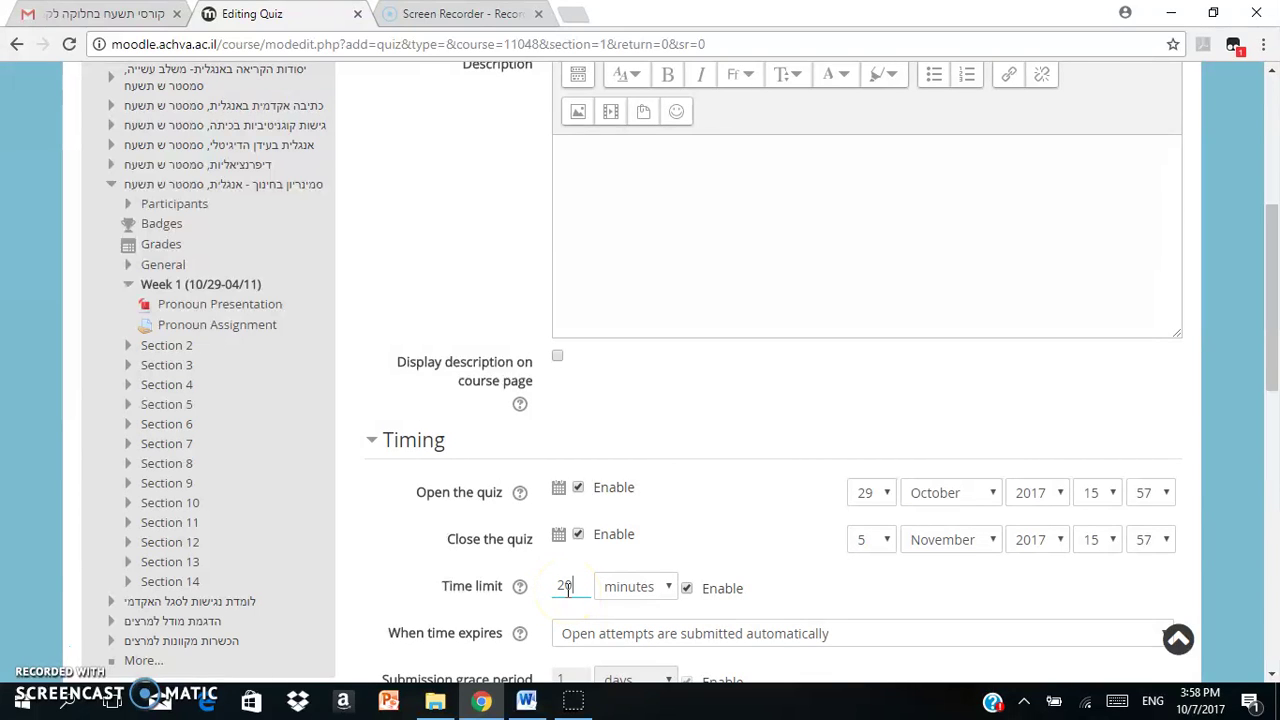
pyautogui.moveTo(1270, 272); pyautogui.dragTo(1277, 340)
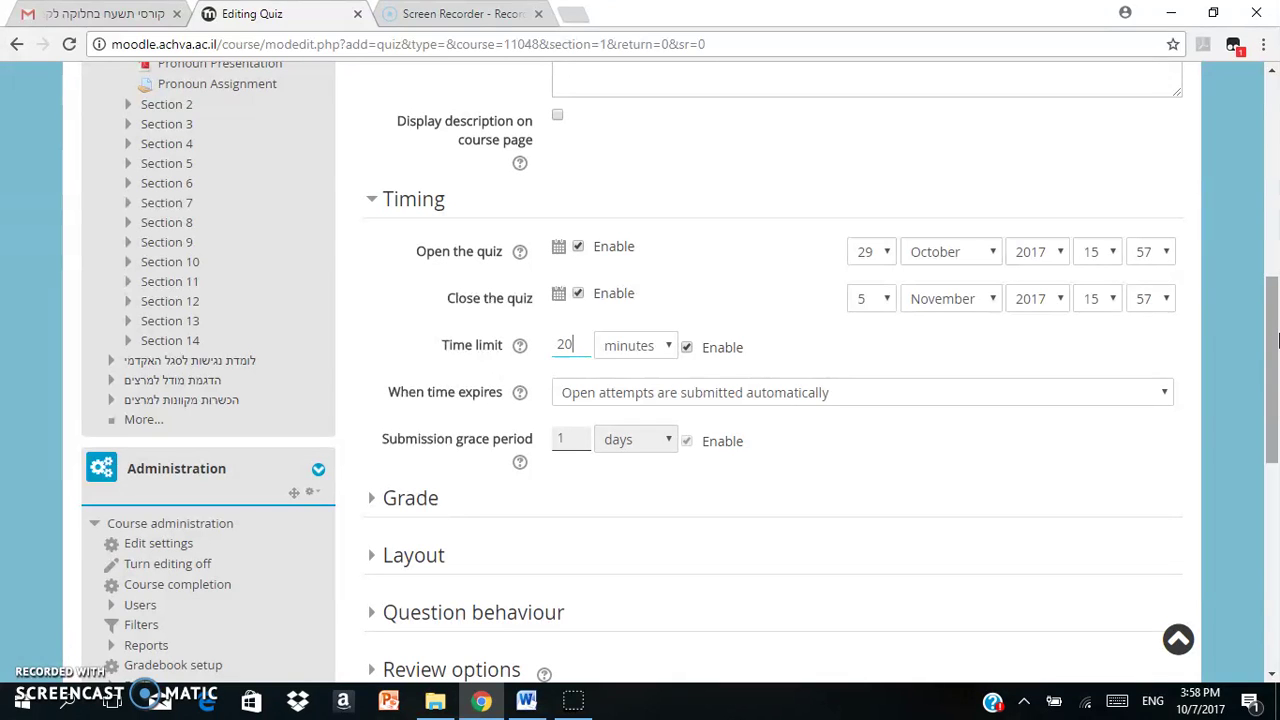
pyautogui.moveTo(1273, 332); pyautogui.dragTo(1277, 505)
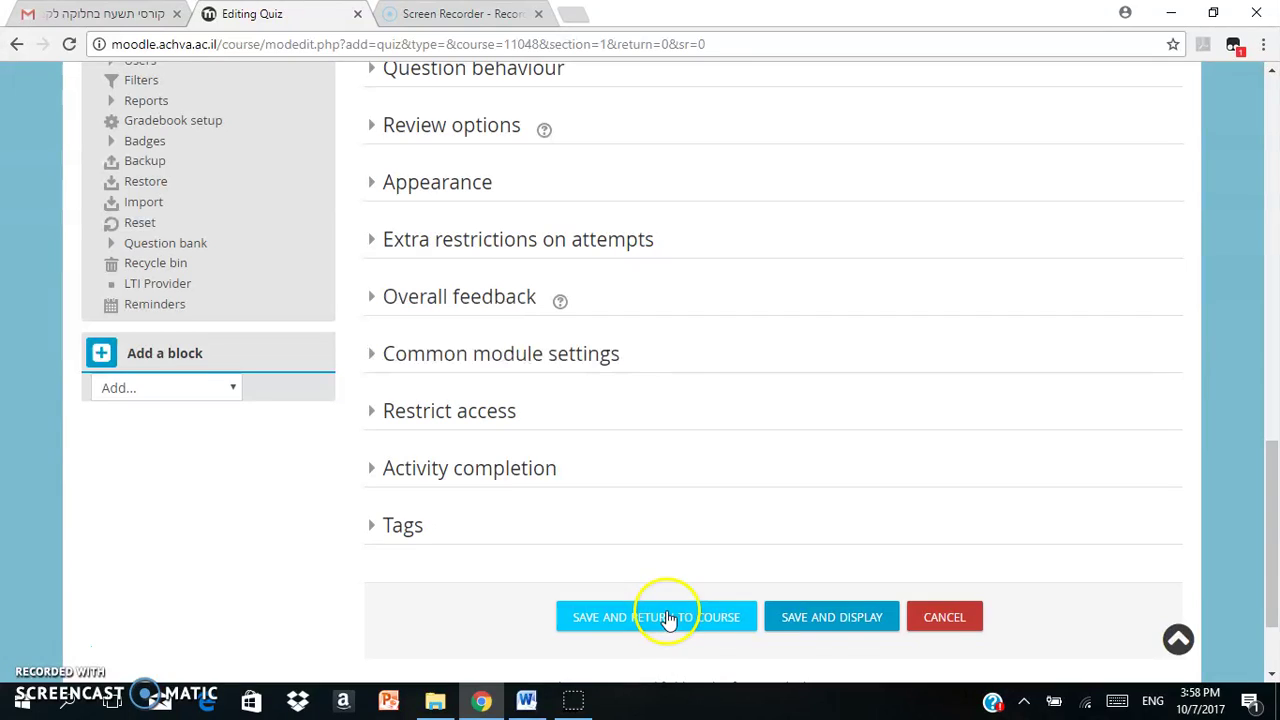
pyautogui.click(835, 619)
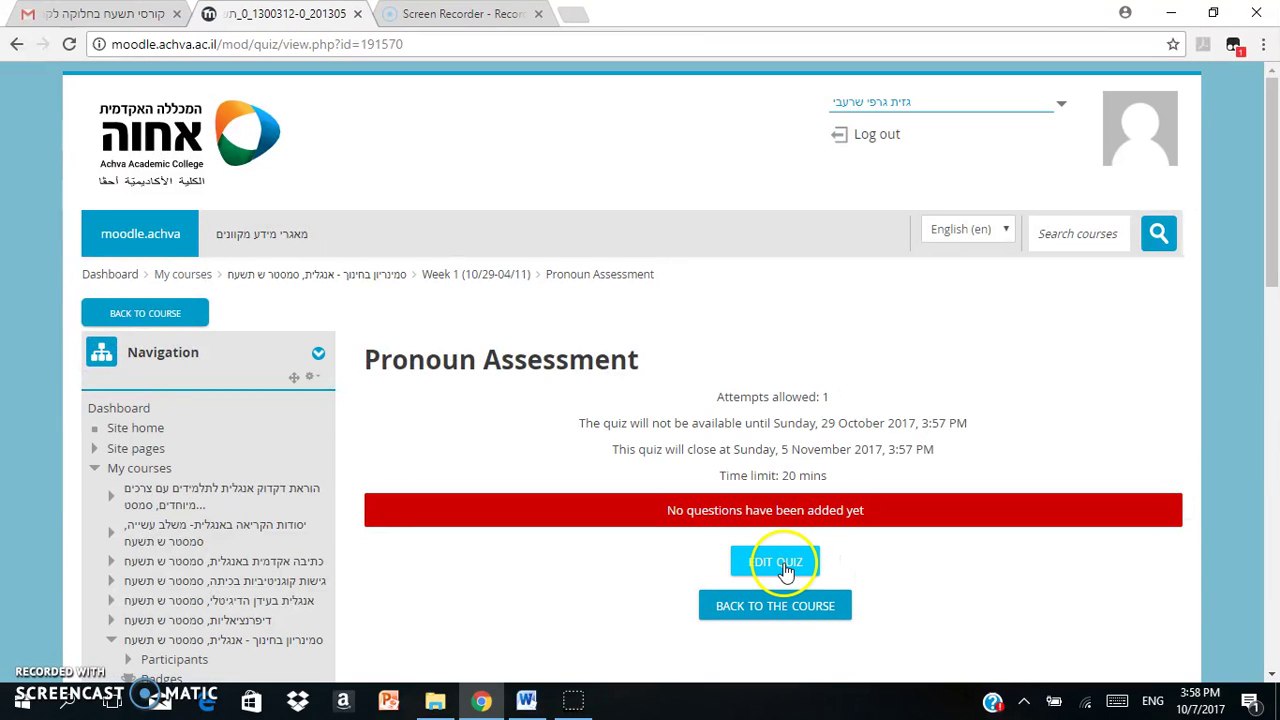
# Open the quiz's question editing page and enable Shuffle for its questions.
pyautogui.click(785, 565)
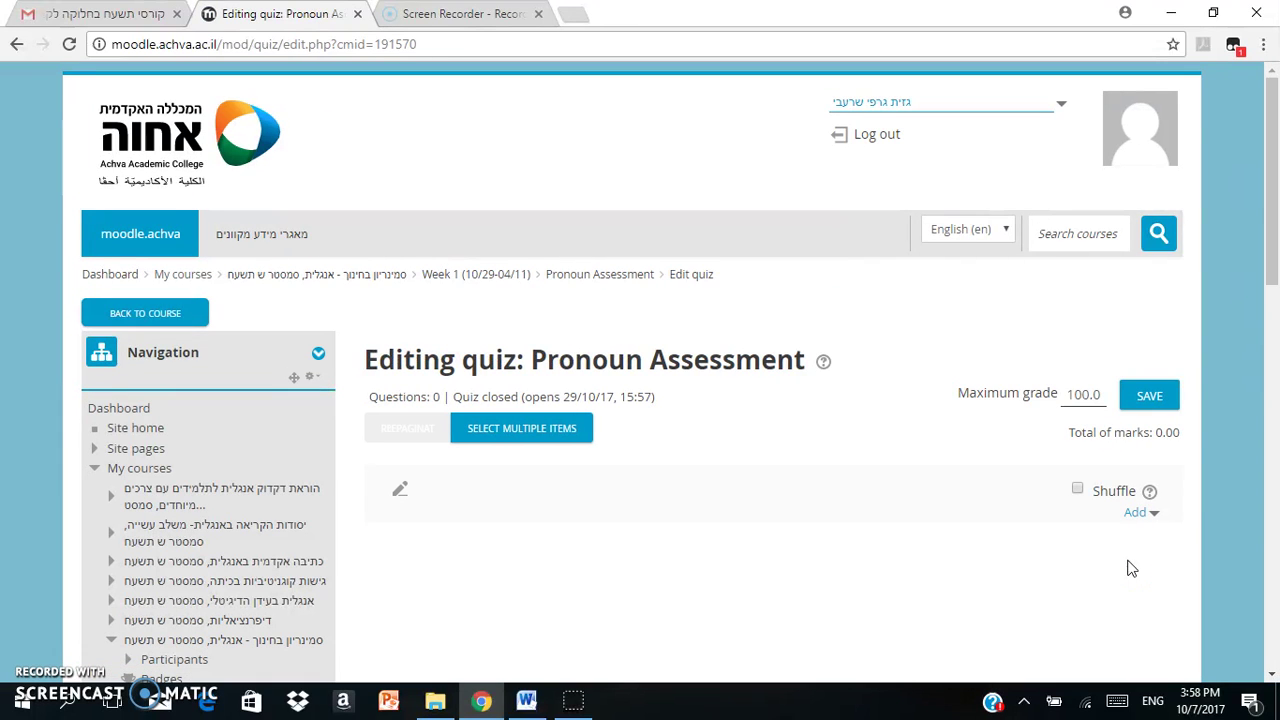
pyautogui.moveTo(1262, 200); pyautogui.dragTo(1262, 240)
pyautogui.click(1079, 368)
# Add a new question of the Multiple choice type to the quiz.
pyautogui.click(1149, 392)
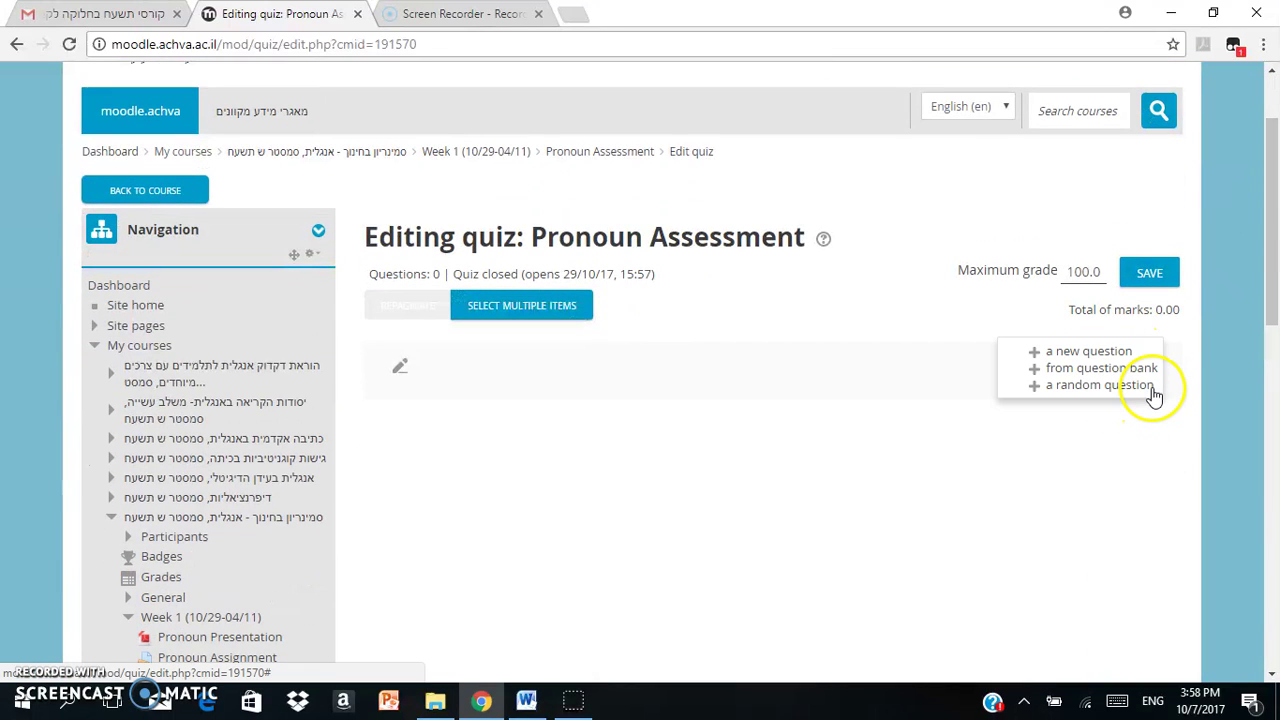
pyautogui.click(1105, 351)
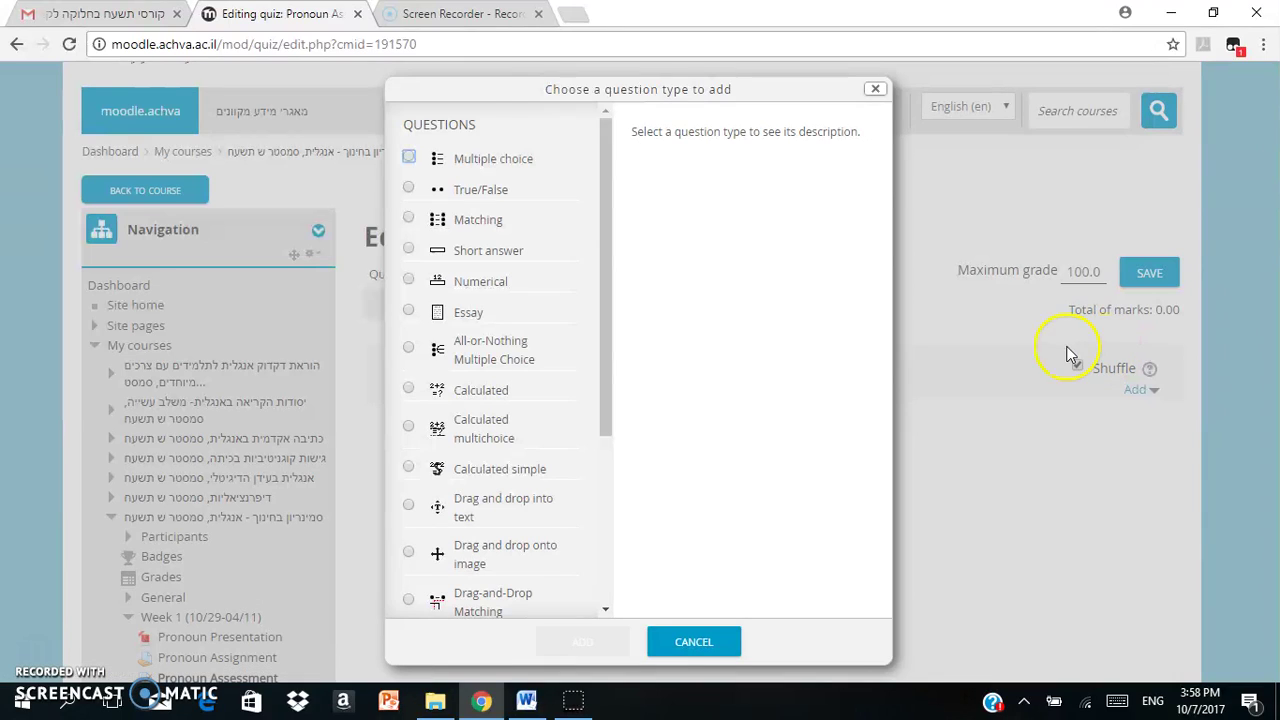
pyautogui.click(477, 165)
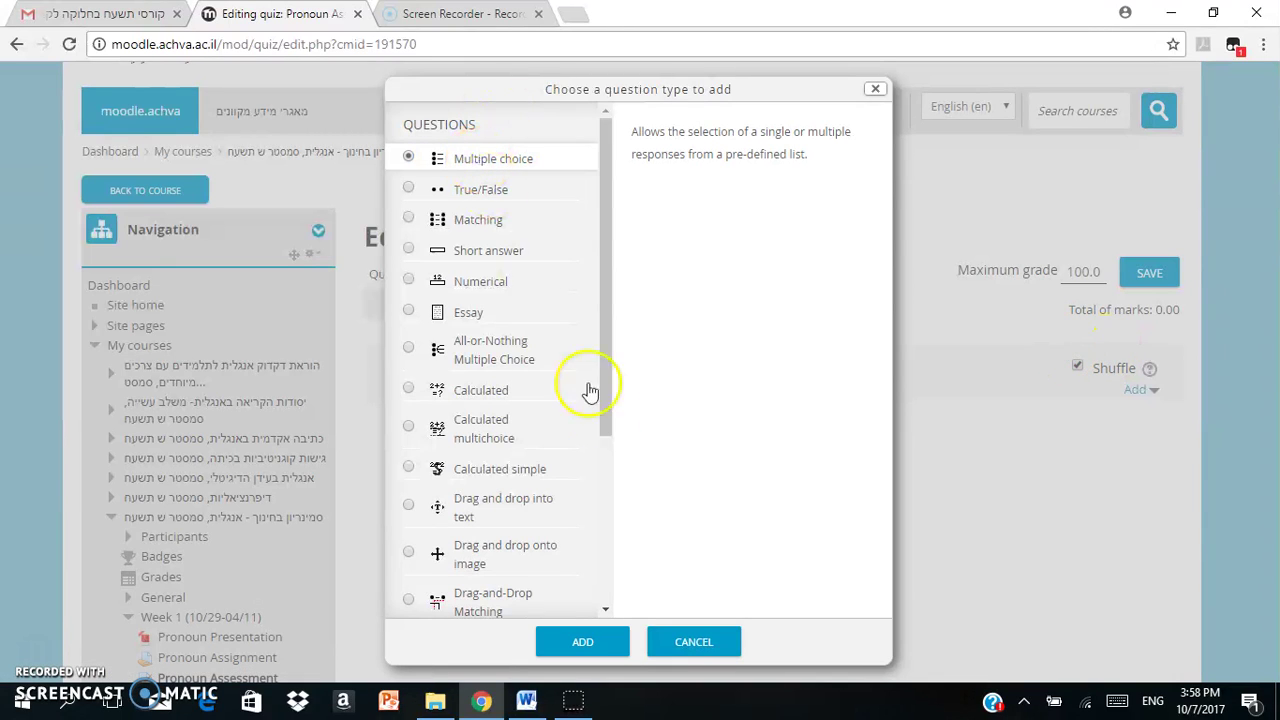
pyautogui.click(603, 645)
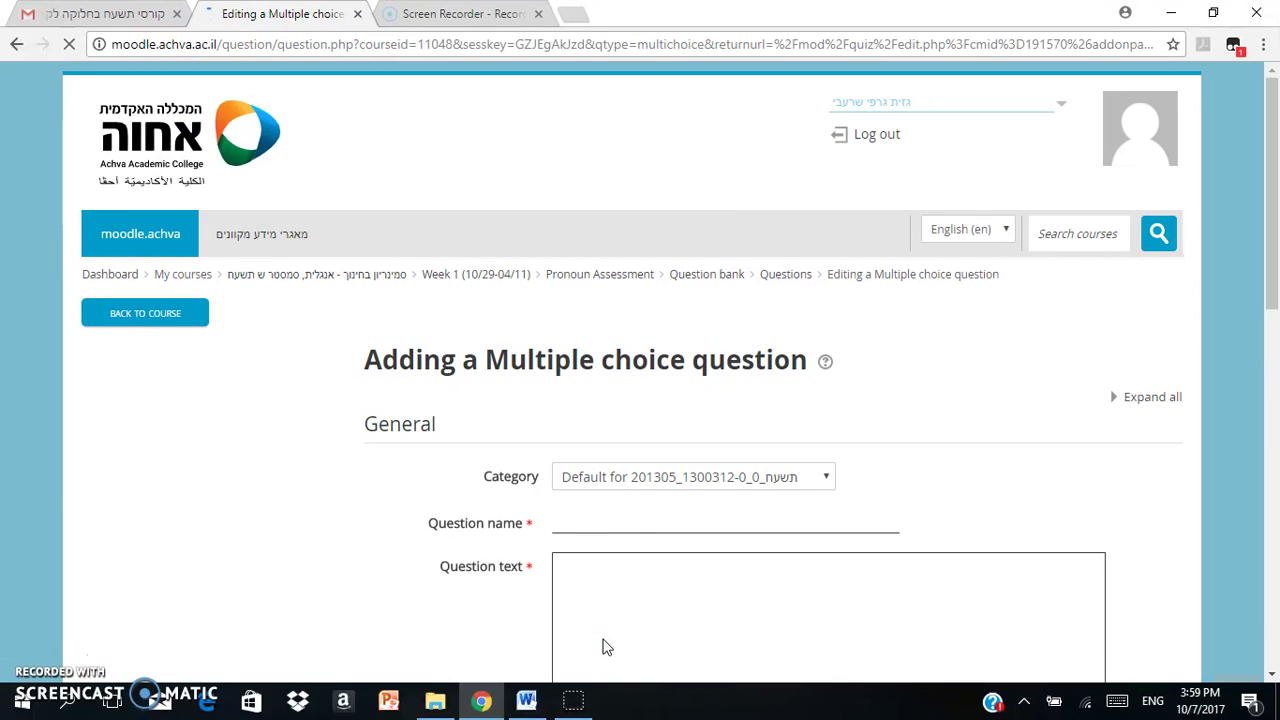
# Name the question "One" and paste from Word: "Select the correct pronoun that replaces the underlined phrase. Are Adam and I on the ping-pong team with Daniela?".
pyautogui.click(610, 545)
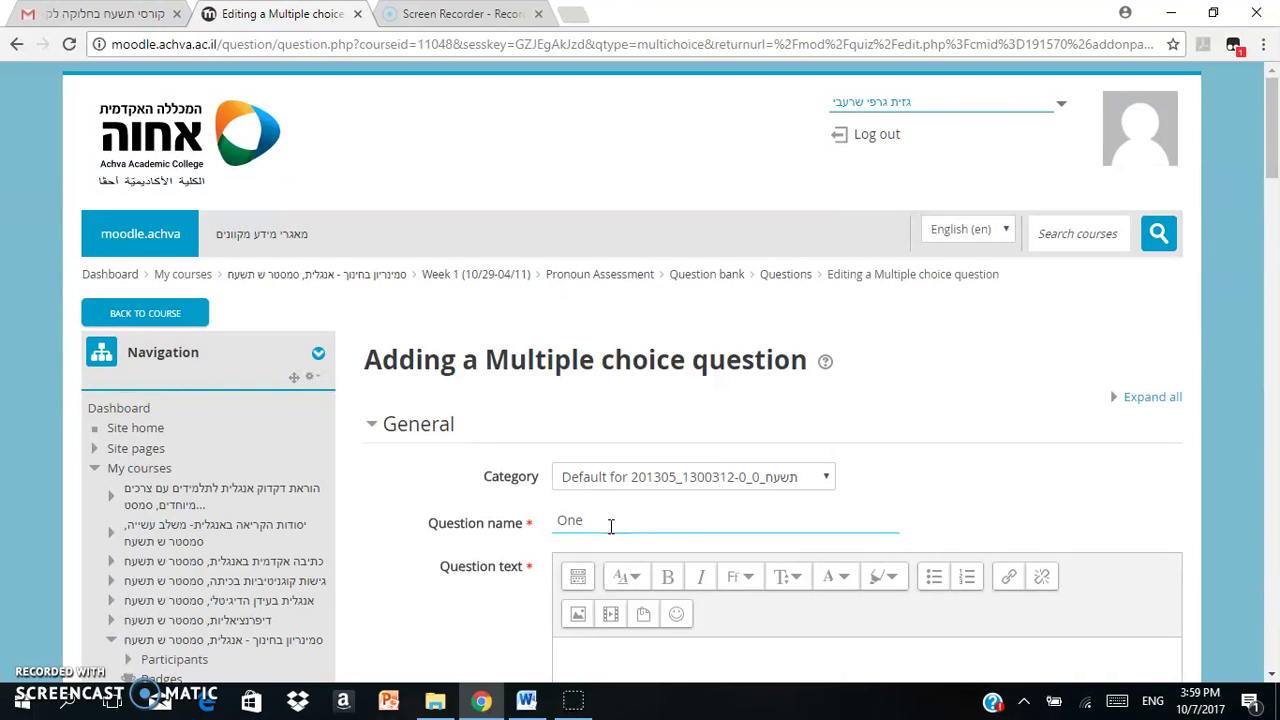
pyautogui.moveTo(1262, 140); pyautogui.dragTo(1270, 195)
pyautogui.click(749, 374)
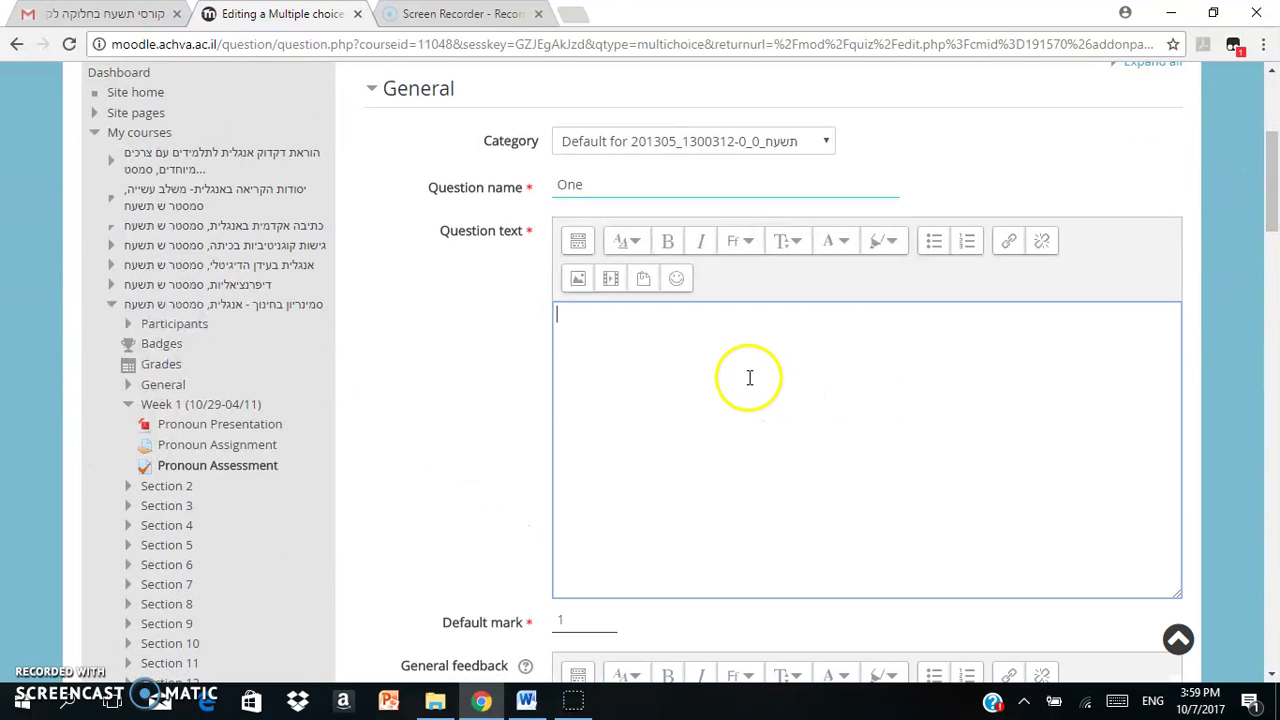
pyautogui.click(524, 700)
pyautogui.click(520, 706)
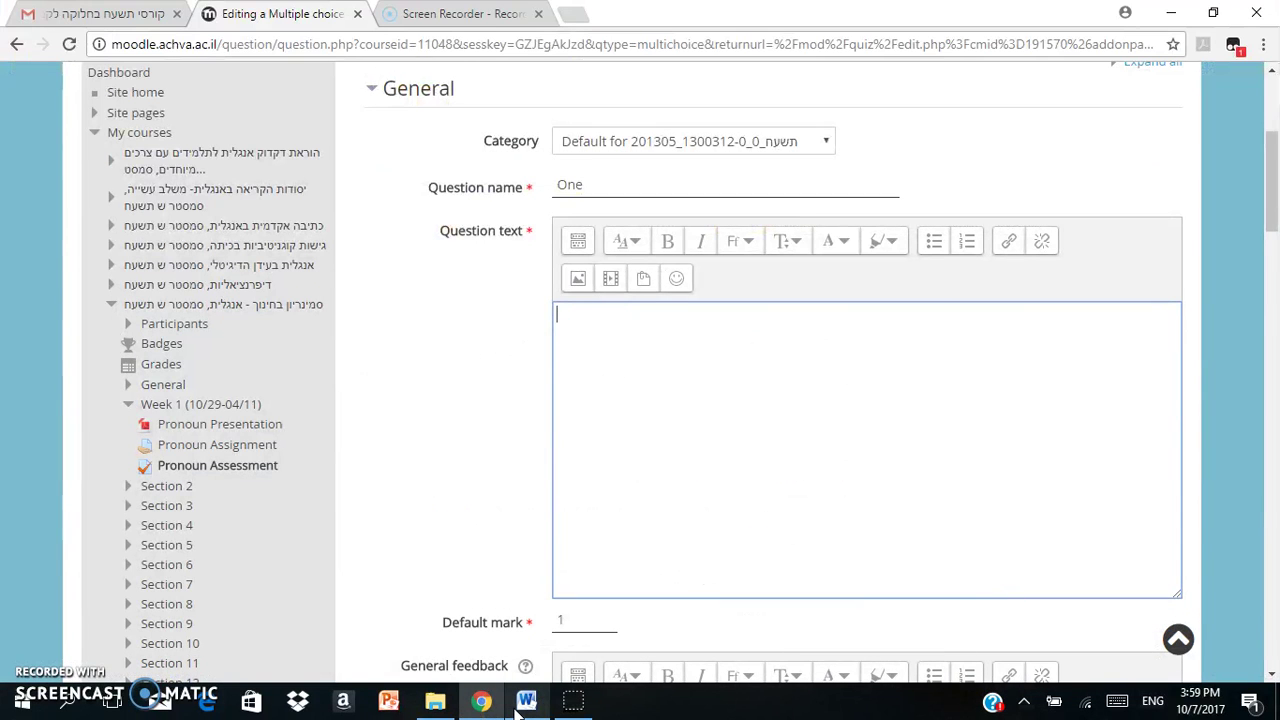
pyautogui.write('Select the correct pronoun that replaces the underlined phrase.  Are  Adam and I on the ping-pong team with Daniela?')
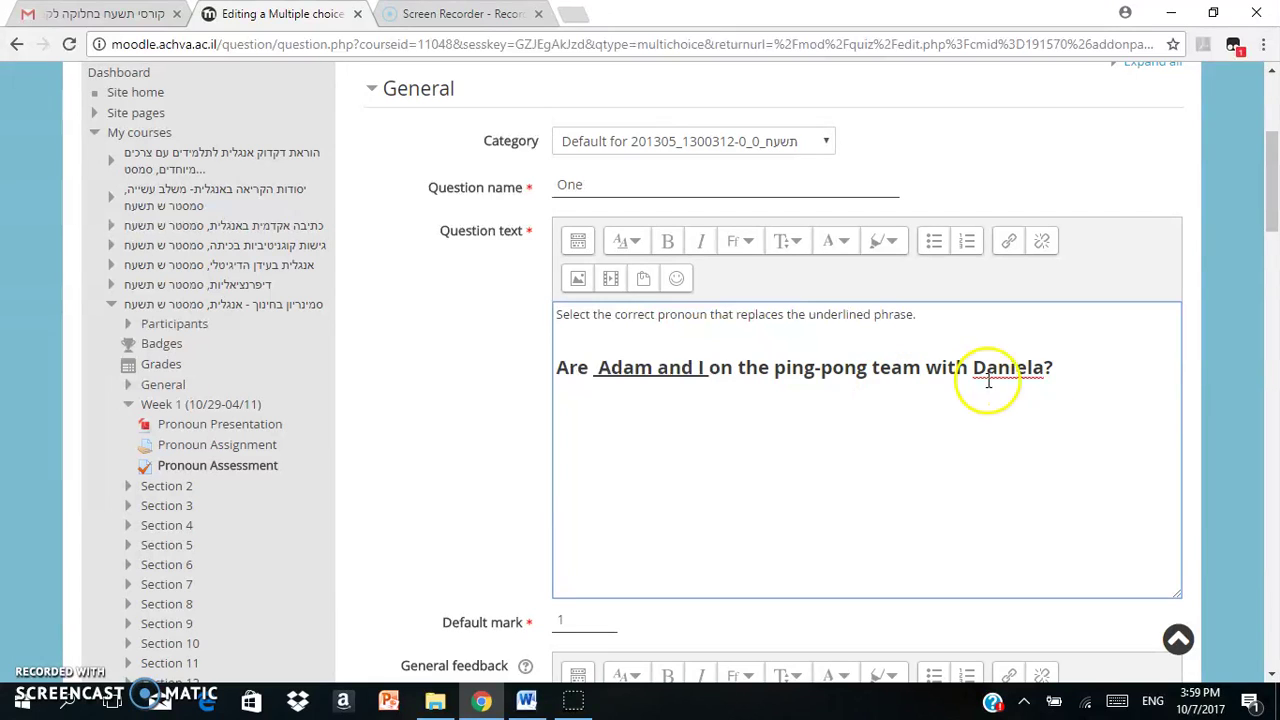
# Set the numbering of the question's answer choices to No numbering.
pyautogui.moveTo(1274, 206); pyautogui.dragTo(1272, 241)
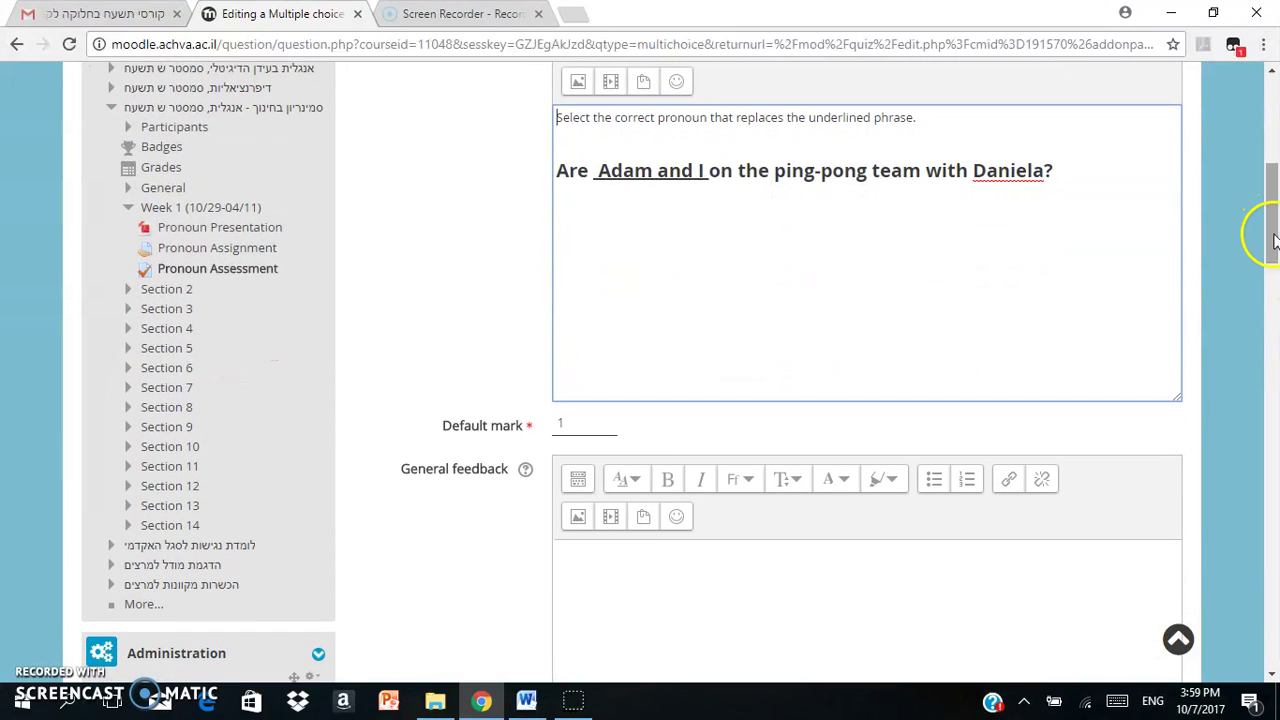
pyautogui.moveTo(585, 423); pyautogui.dragTo(547, 428)
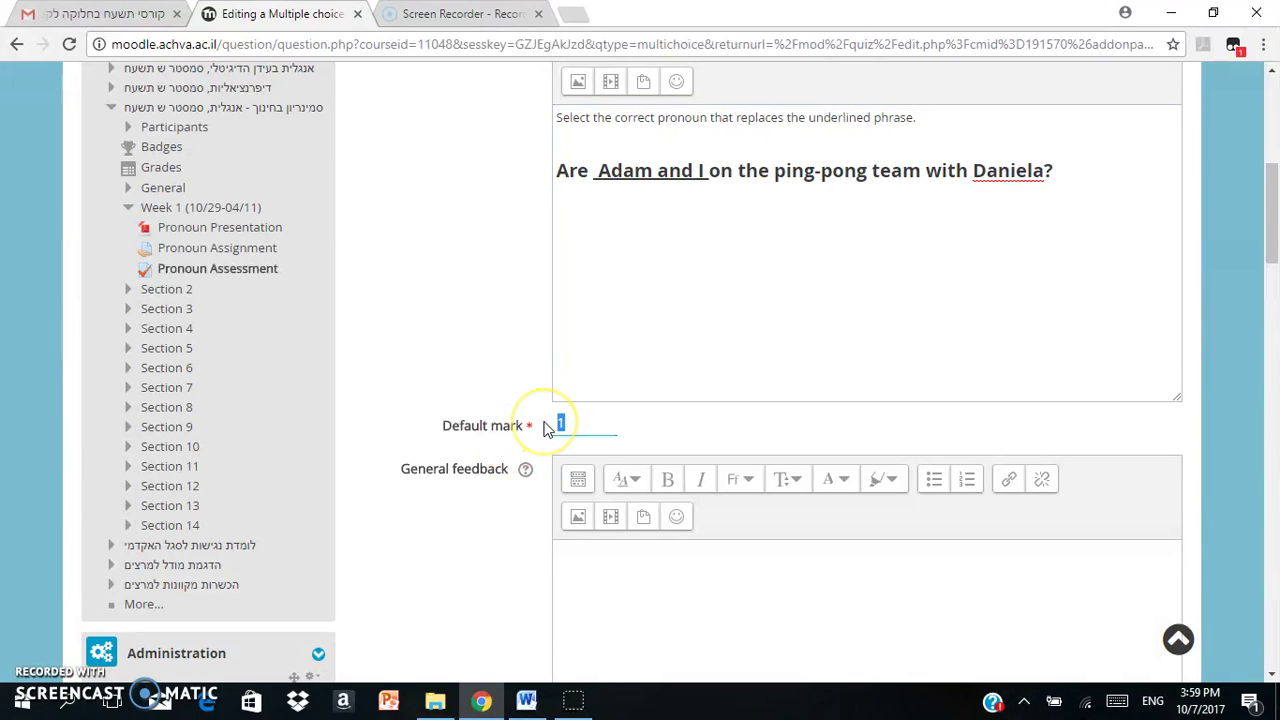
pyautogui.moveTo(1268, 243); pyautogui.dragTo(1272, 292)
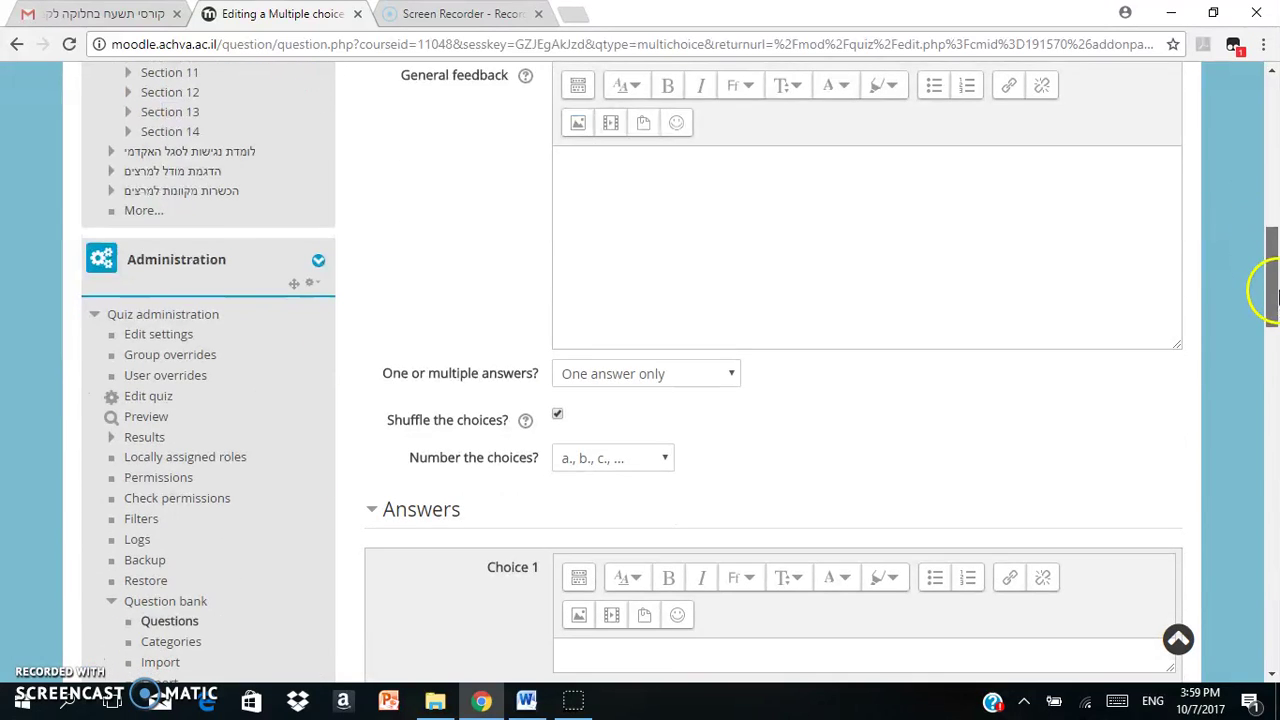
pyautogui.click(641, 472)
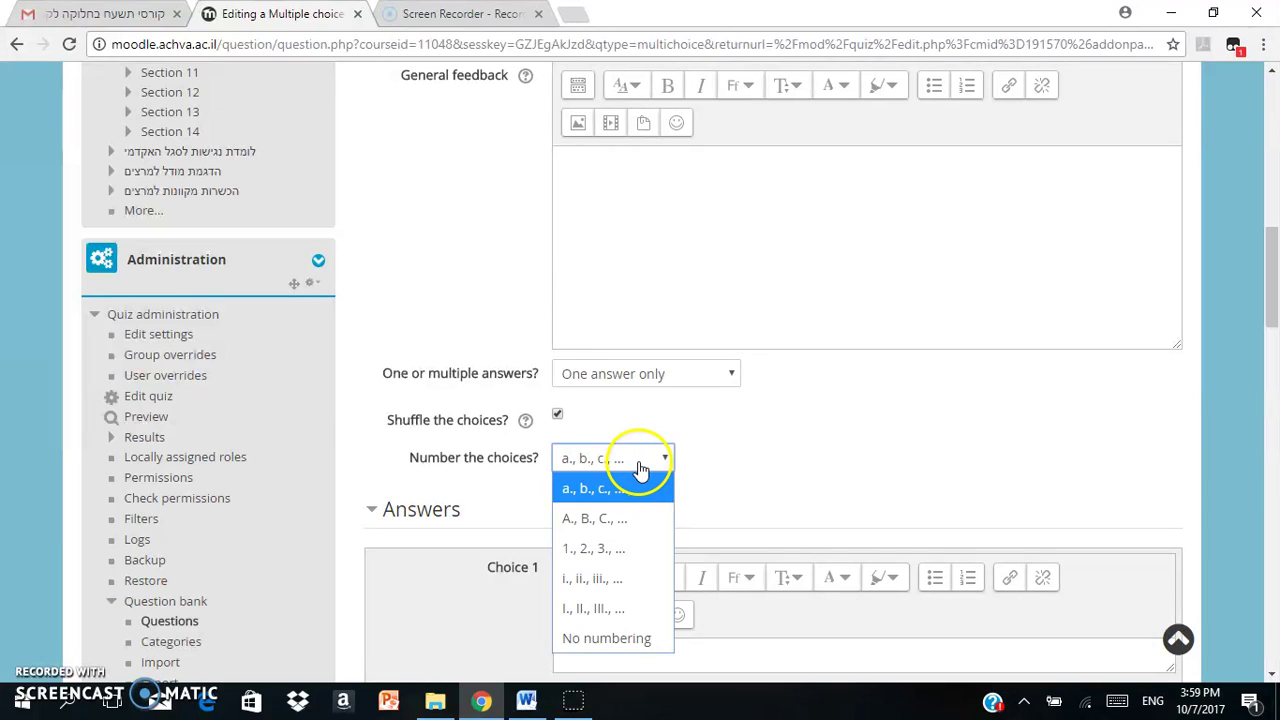
pyautogui.click(637, 640)
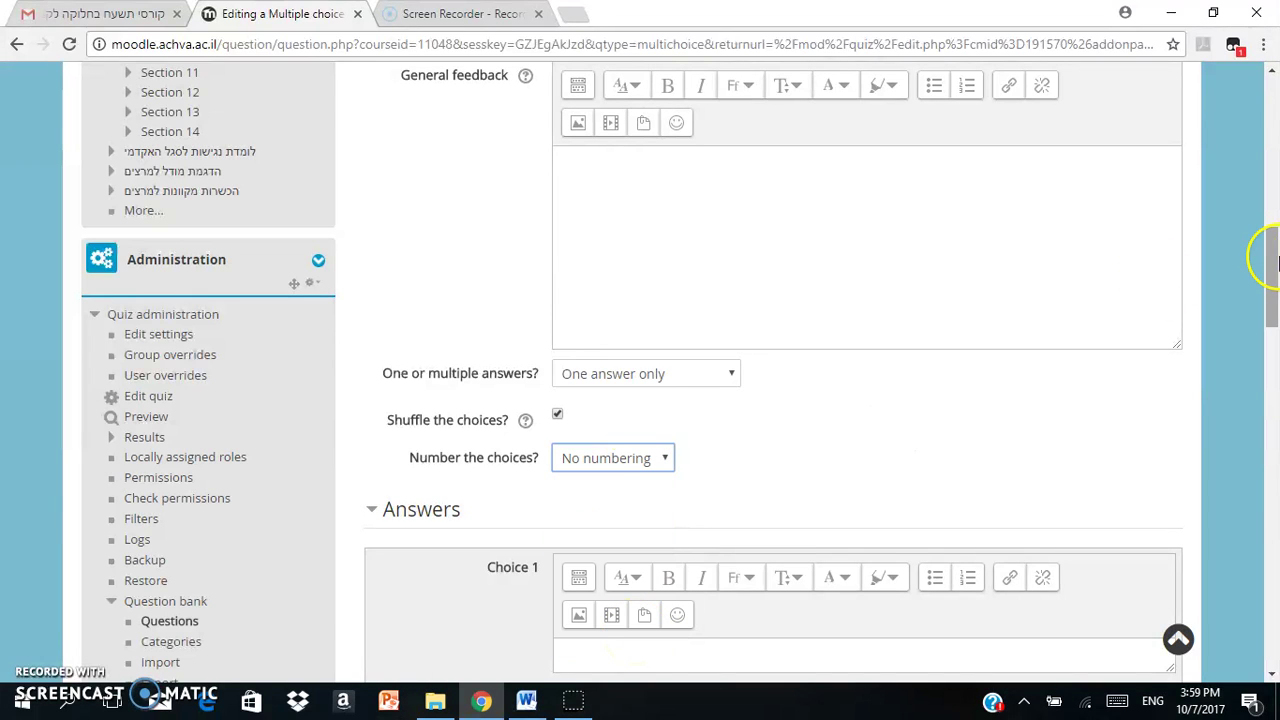
# Enter "we" as the answer for Choice 1 and set its grade to 100%.
pyautogui.moveTo(1275, 284); pyautogui.dragTo(1265, 330)
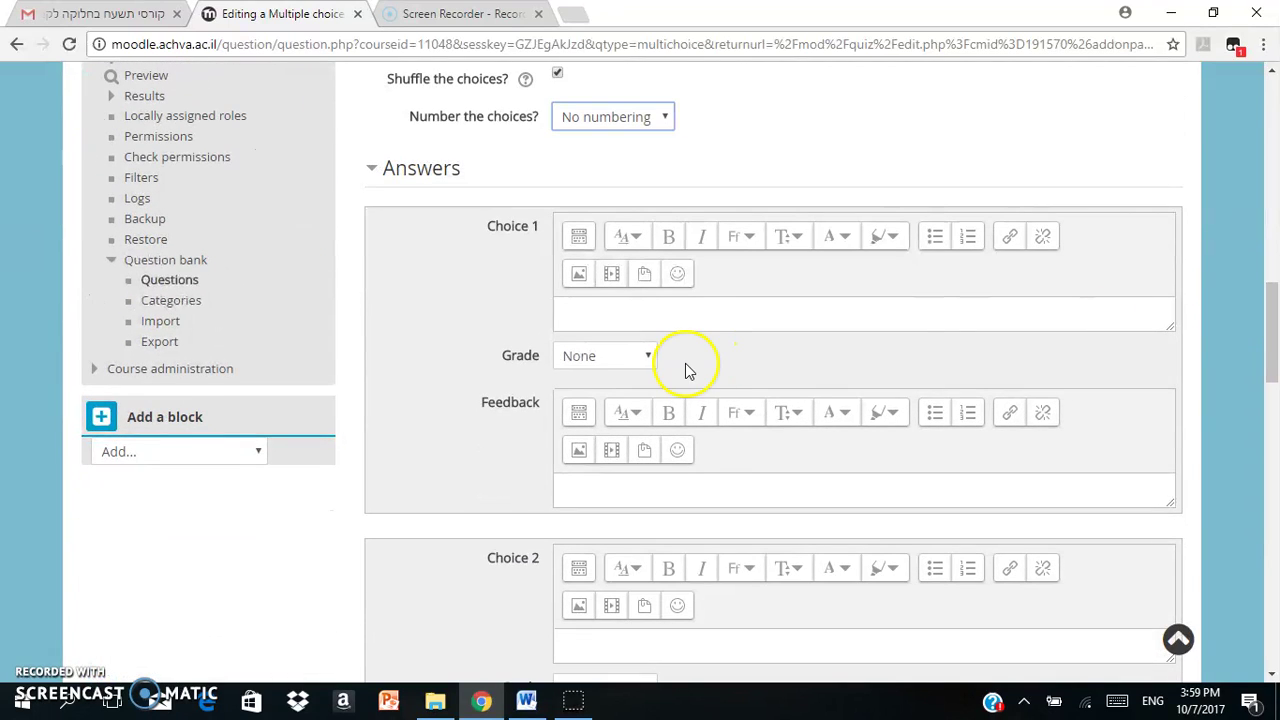
pyautogui.click(687, 312)
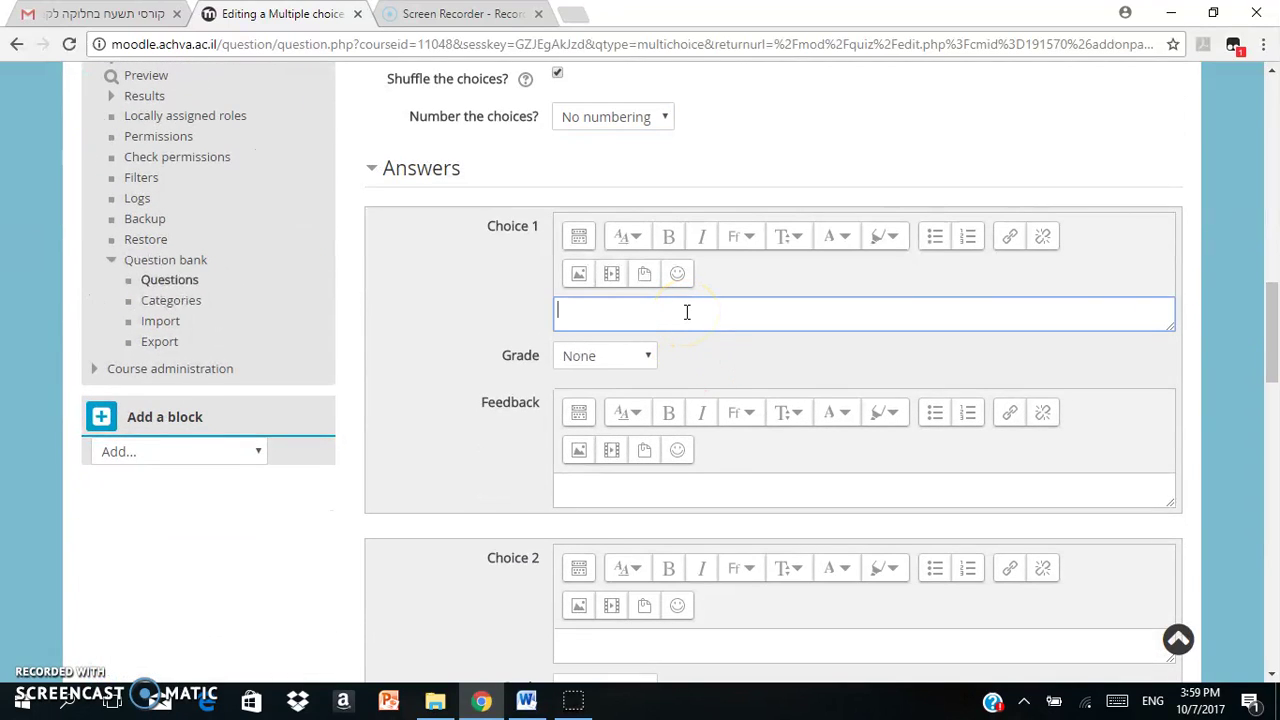
pyautogui.click(622, 362)
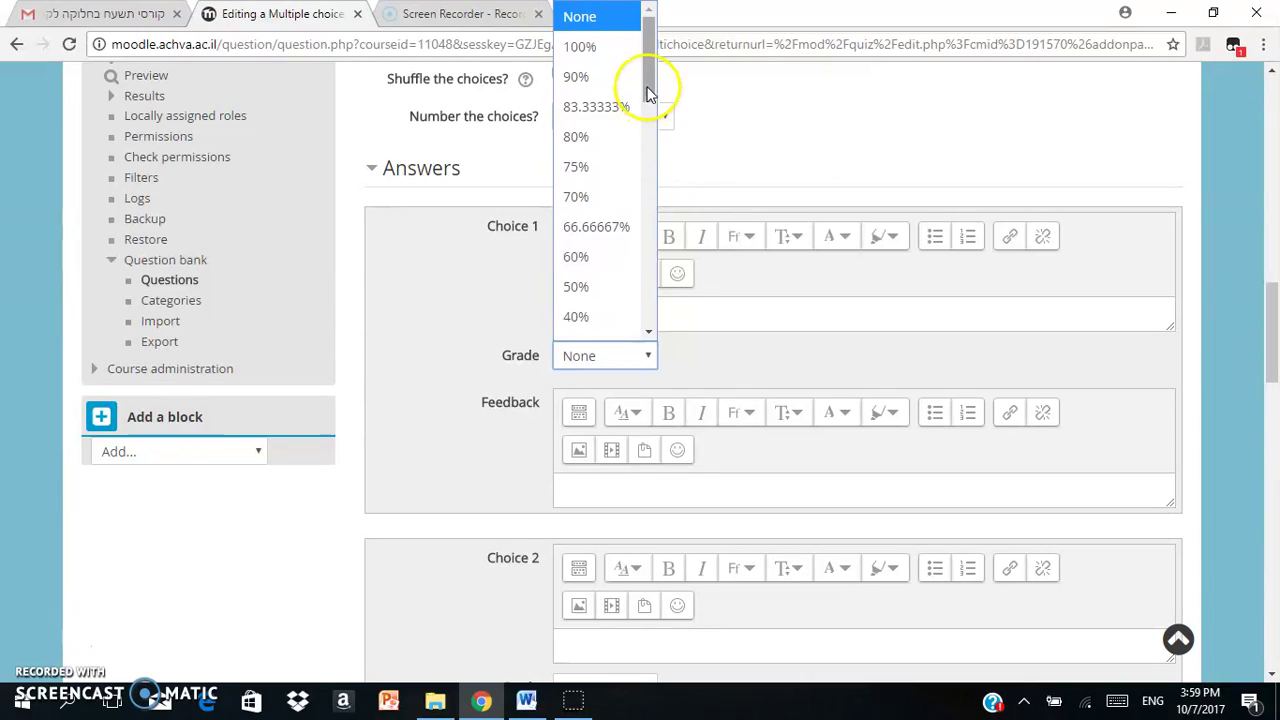
pyautogui.click(598, 47)
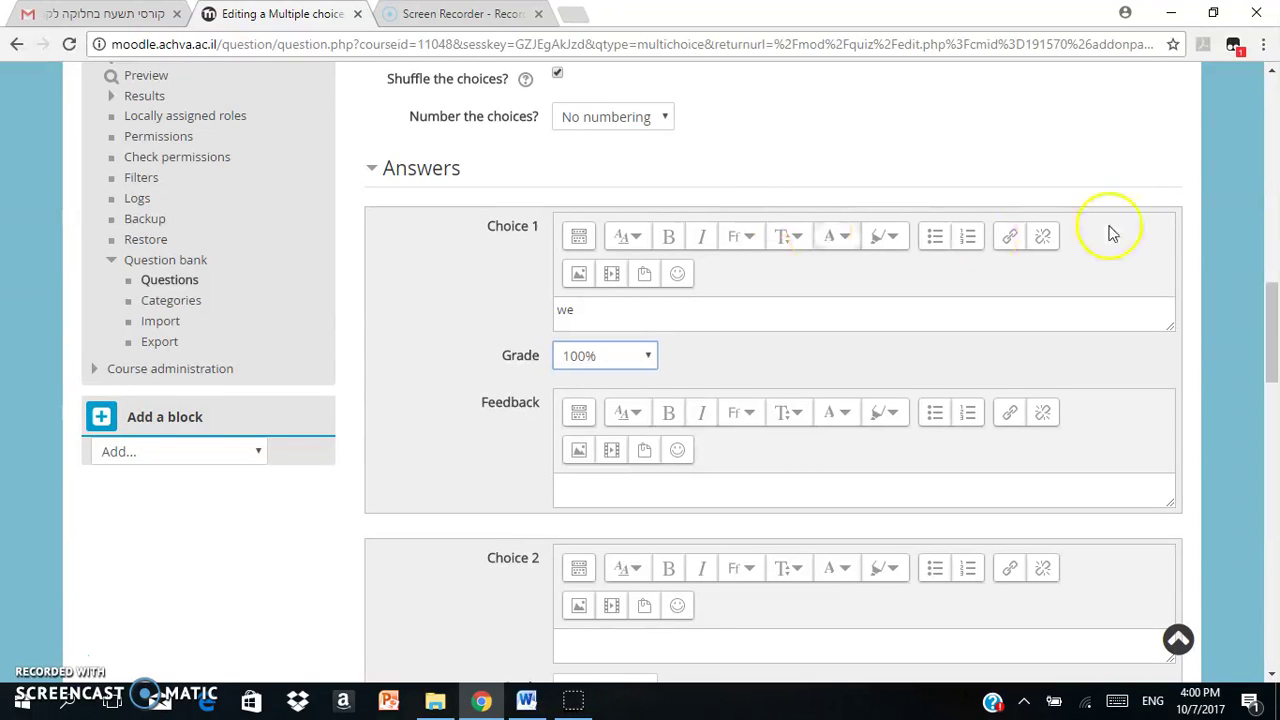
# Enter "I", "they" and "you" as Choices 2, 3 and 4, and save the question while continuing to edit it.
pyautogui.moveTo(1274, 287); pyautogui.dragTo(1272, 322)
pyautogui.click(619, 409)
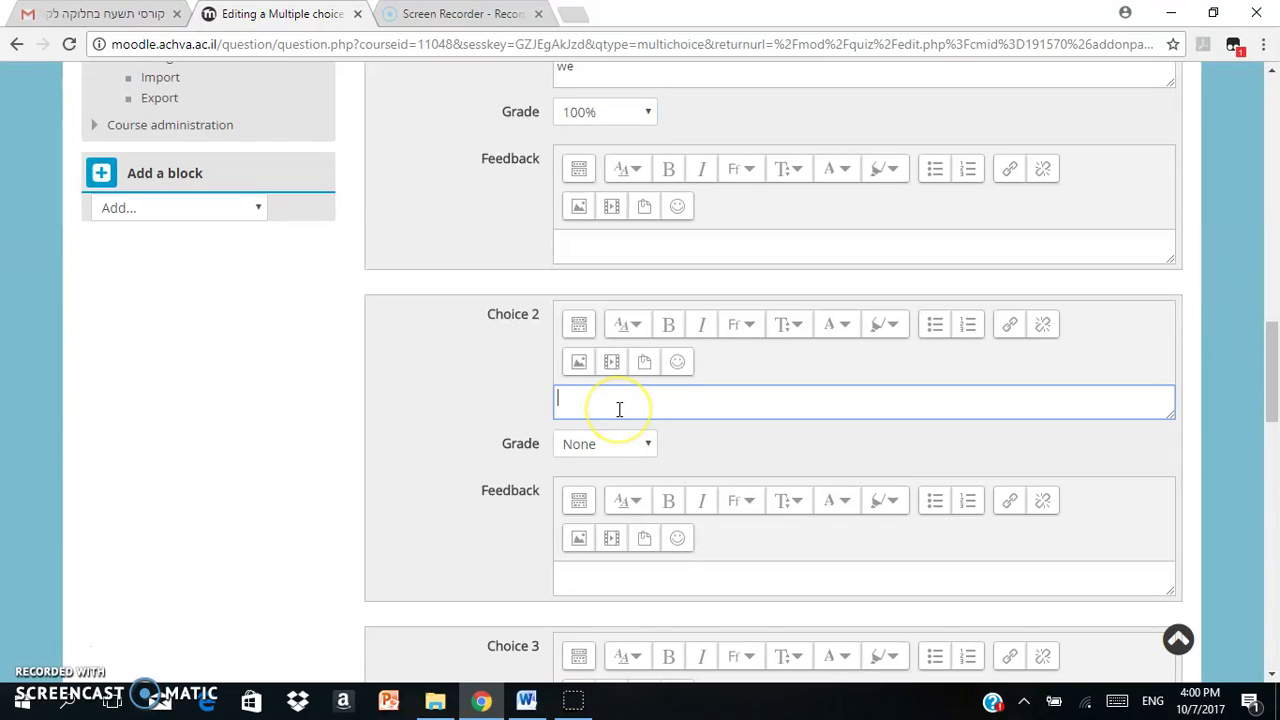
pyautogui.moveTo(1260, 354); pyautogui.dragTo(1260, 402)
pyautogui.click(638, 455)
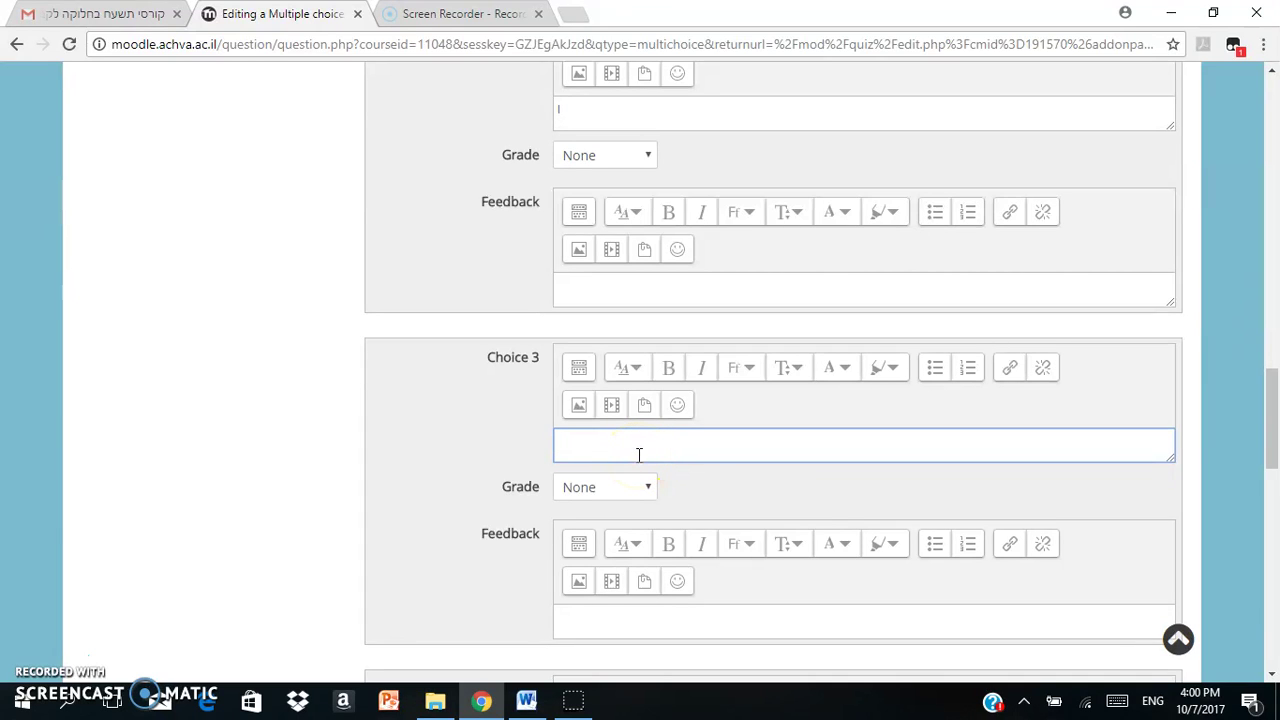
pyautogui.moveTo(1260, 417); pyautogui.dragTo(1272, 442)
pyautogui.click(592, 557)
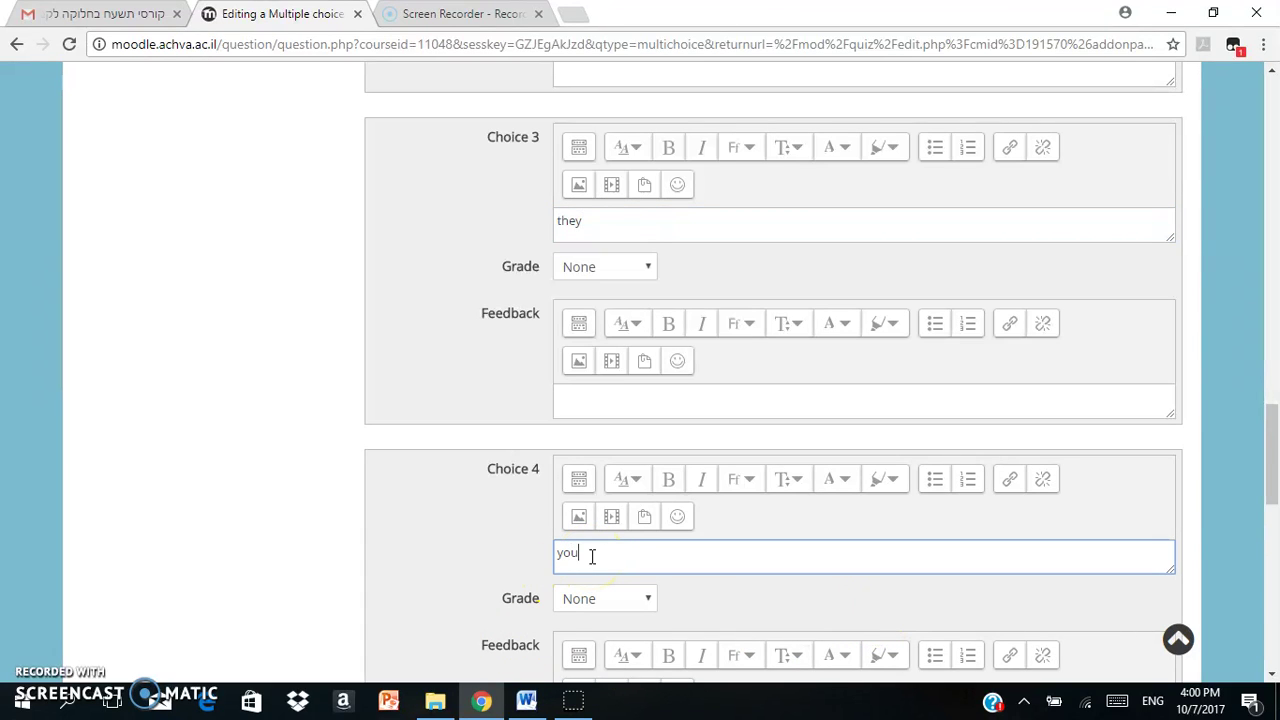
pyautogui.moveTo(1277, 437); pyautogui.dragTo(1270, 553)
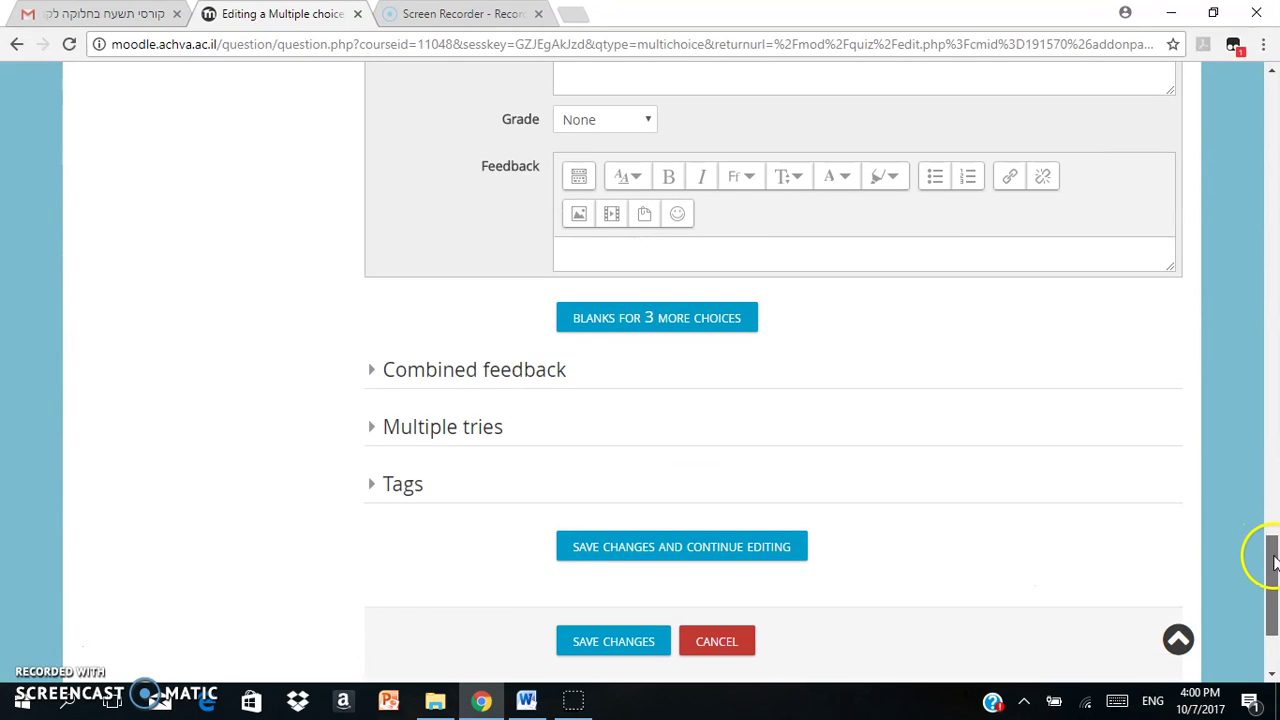
pyautogui.click(622, 543)
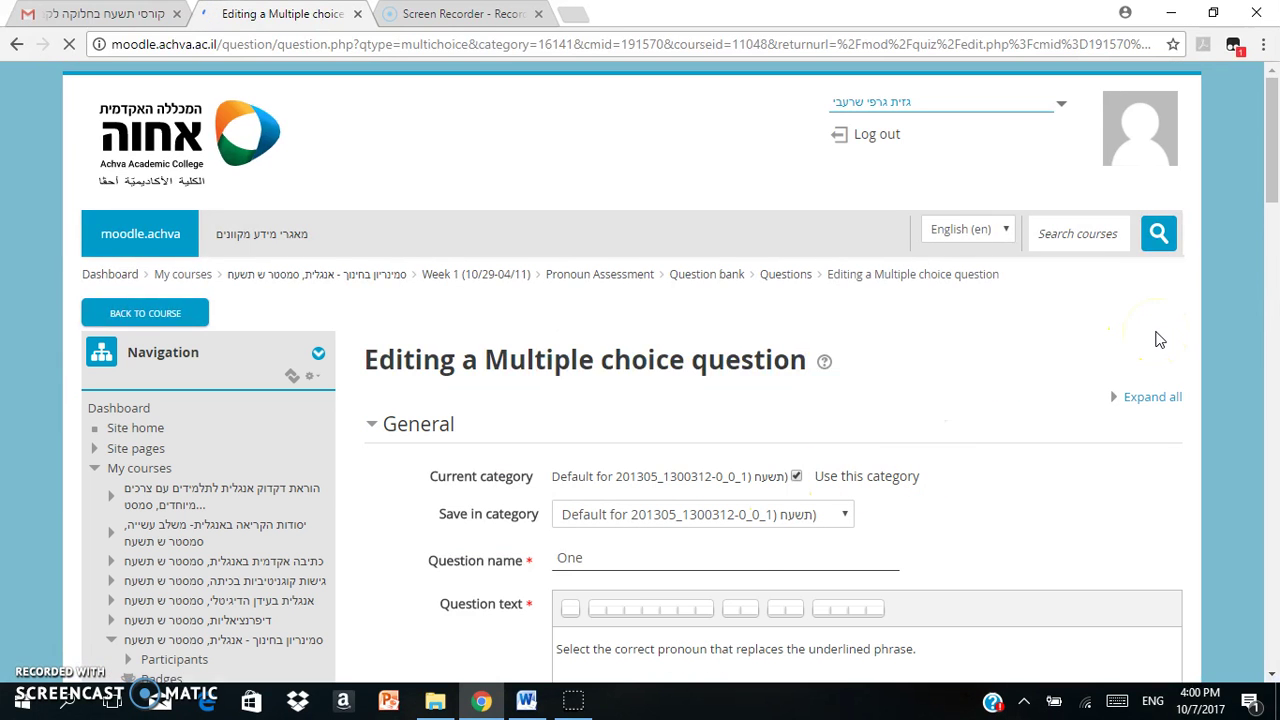
# Preview the question, submit the answer "we" and close the preview.
pyautogui.moveTo(1270, 150); pyautogui.dragTo(1234, 640)
pyautogui.click(850, 422)
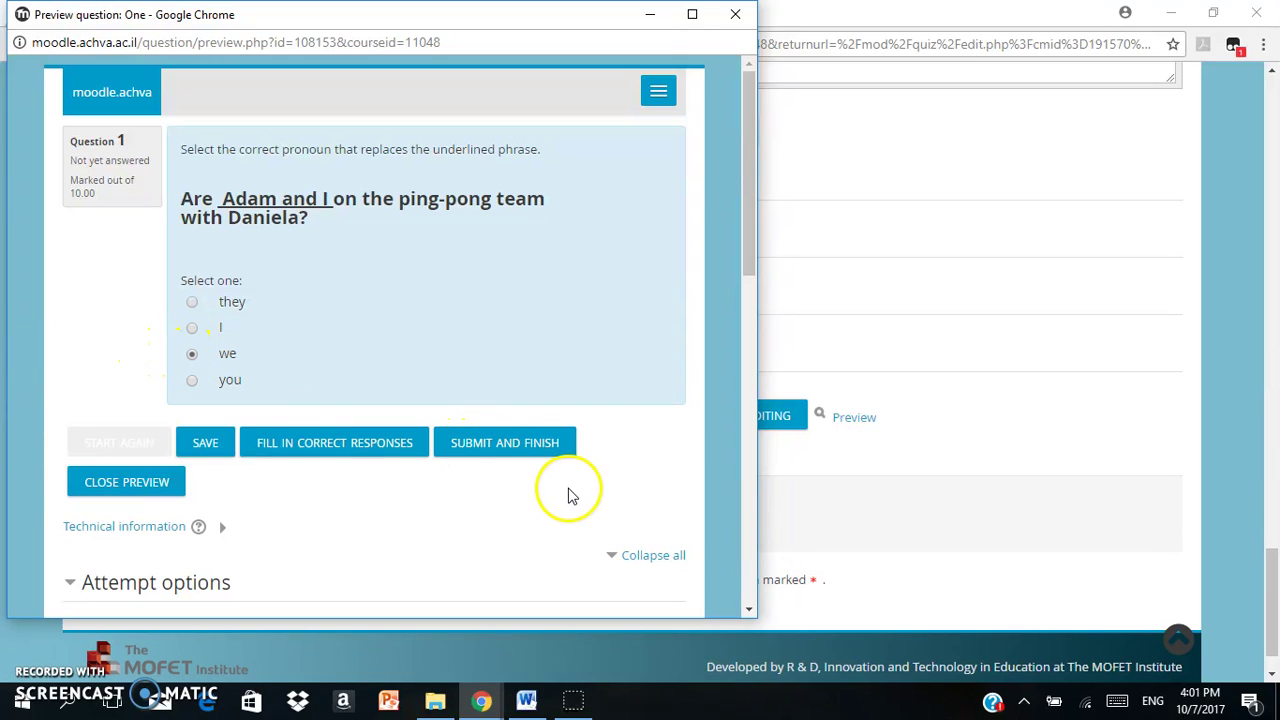
pyautogui.click(509, 447)
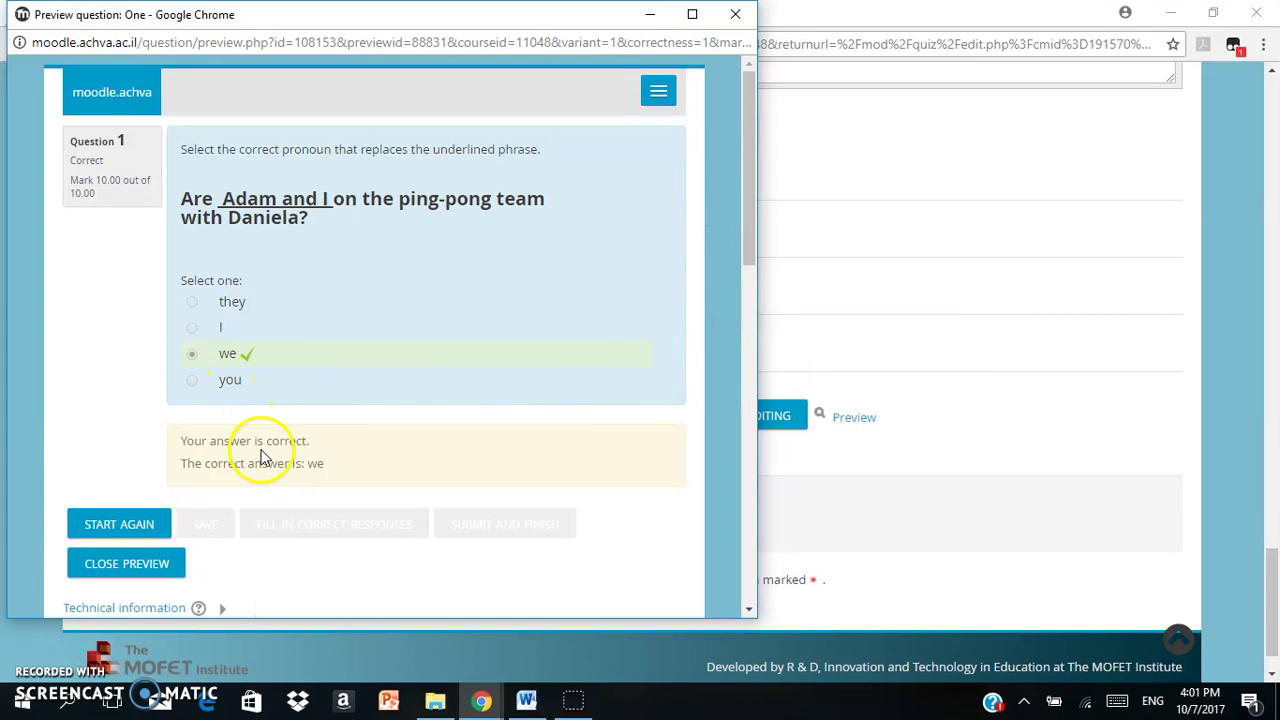
pyautogui.click(139, 584)
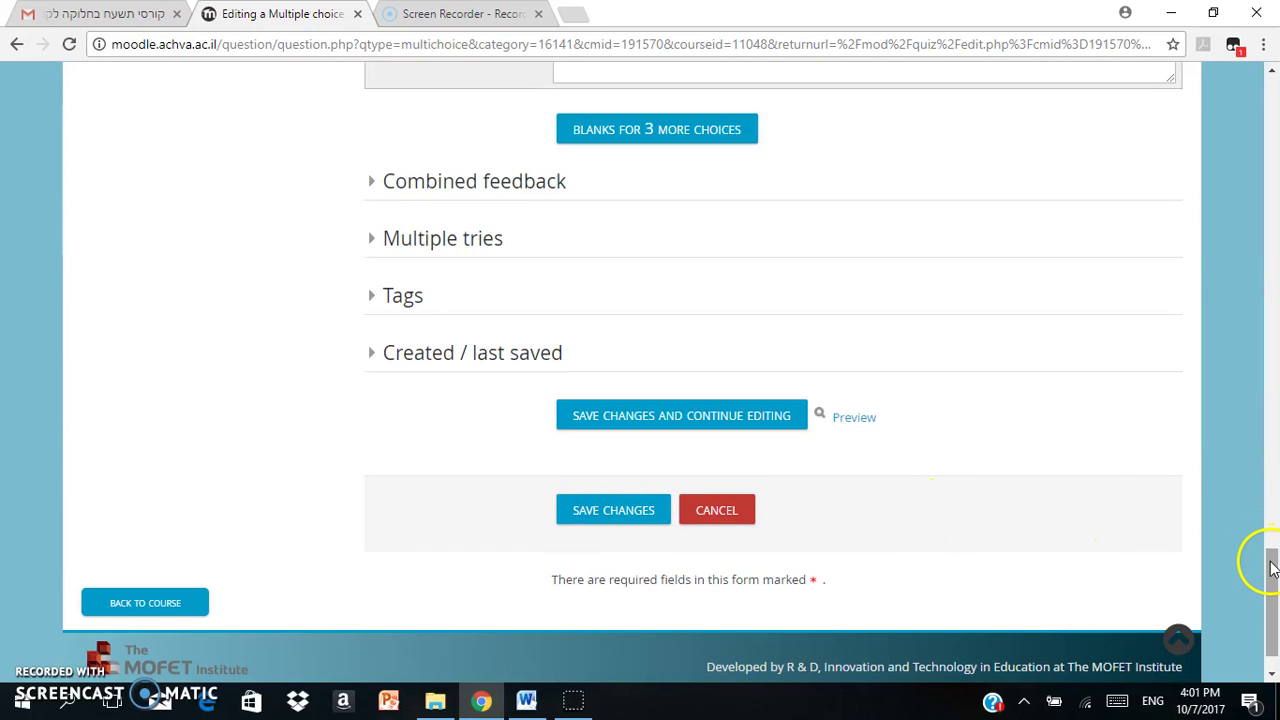
# Leave the question editor and go to the quiz's question bank.
pyautogui.moveTo(1271, 563); pyautogui.dragTo(1209, 107)
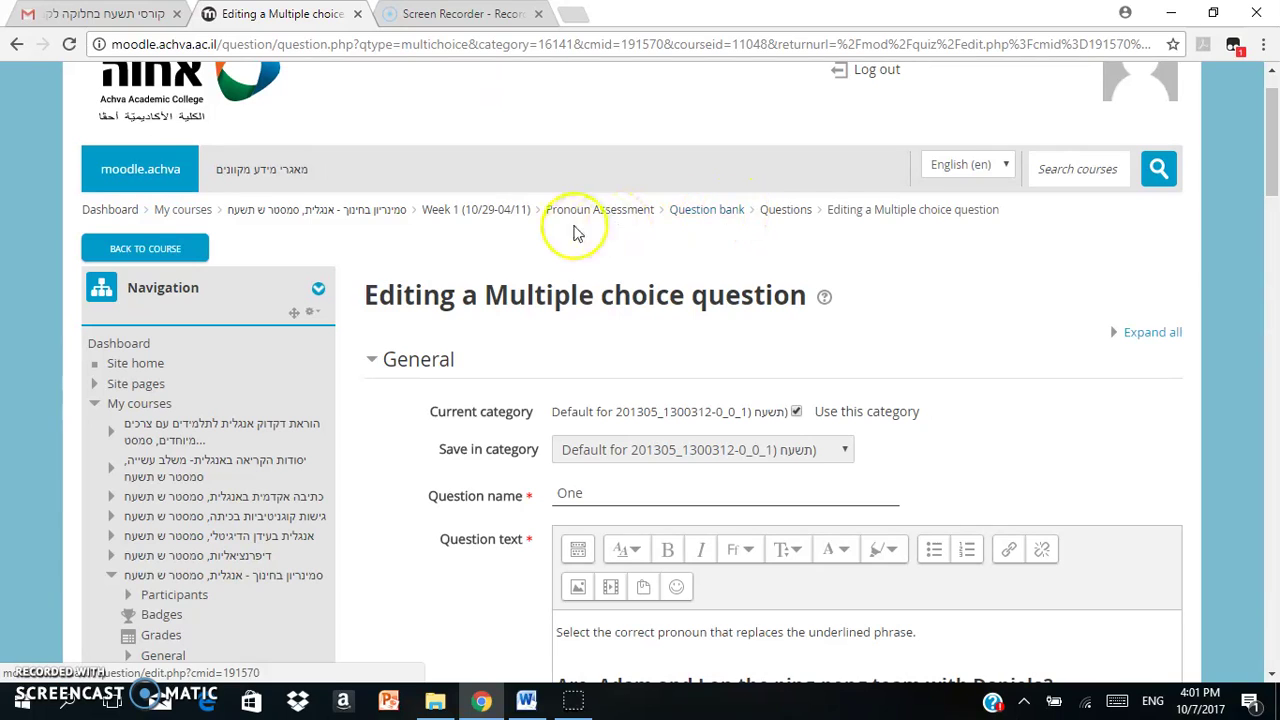
pyautogui.click(730, 216)
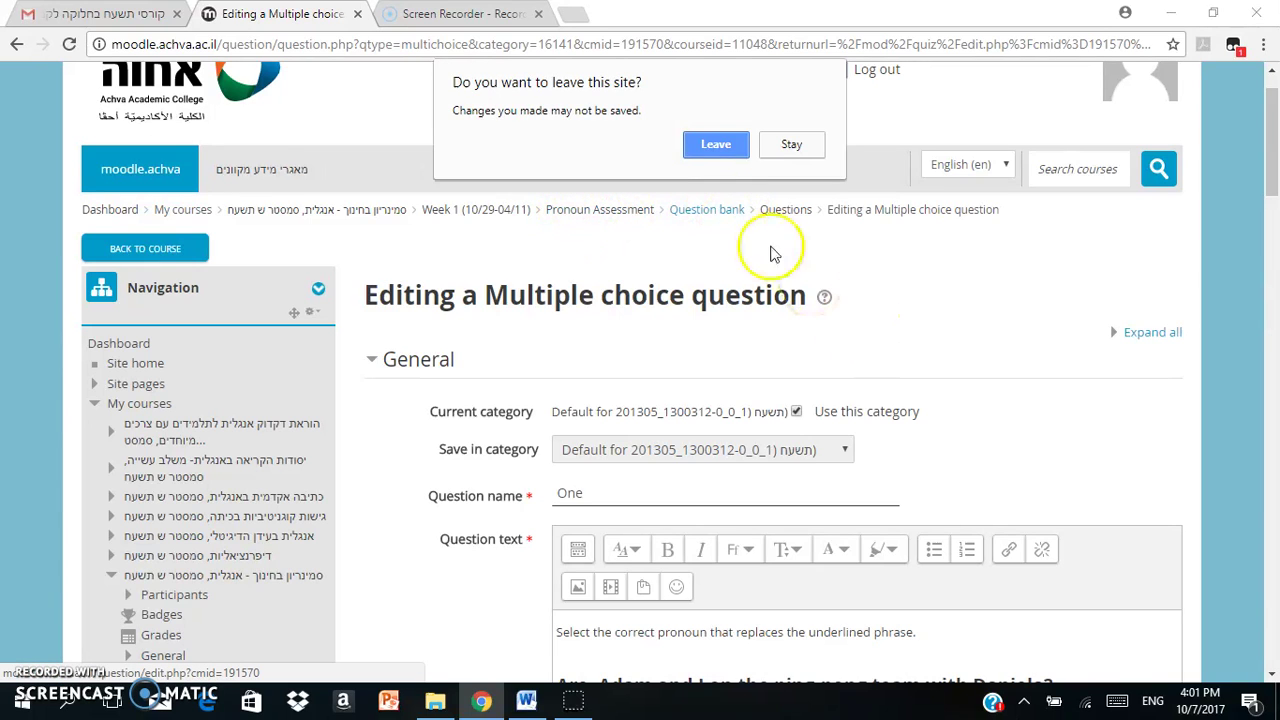
pyautogui.click(712, 145)
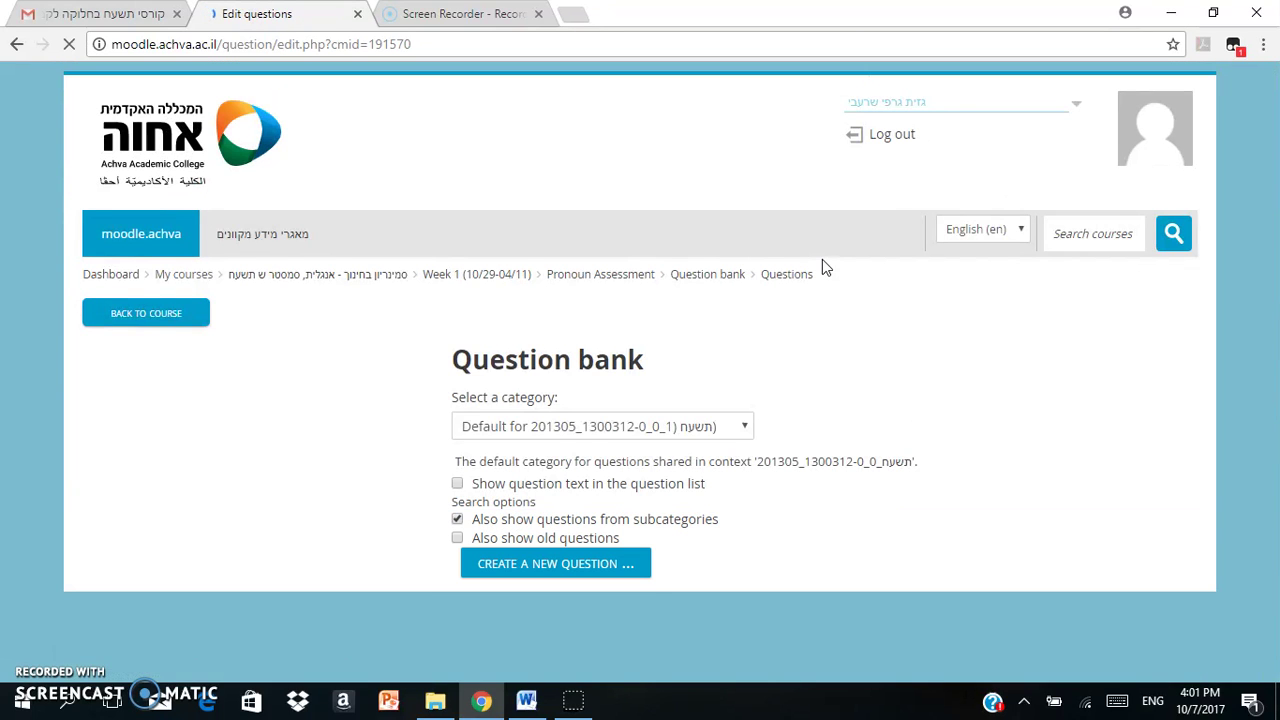
# Create a new question of the Short answer type in the question bank.
pyautogui.moveTo(1262, 214); pyautogui.dragTo(1262, 320)
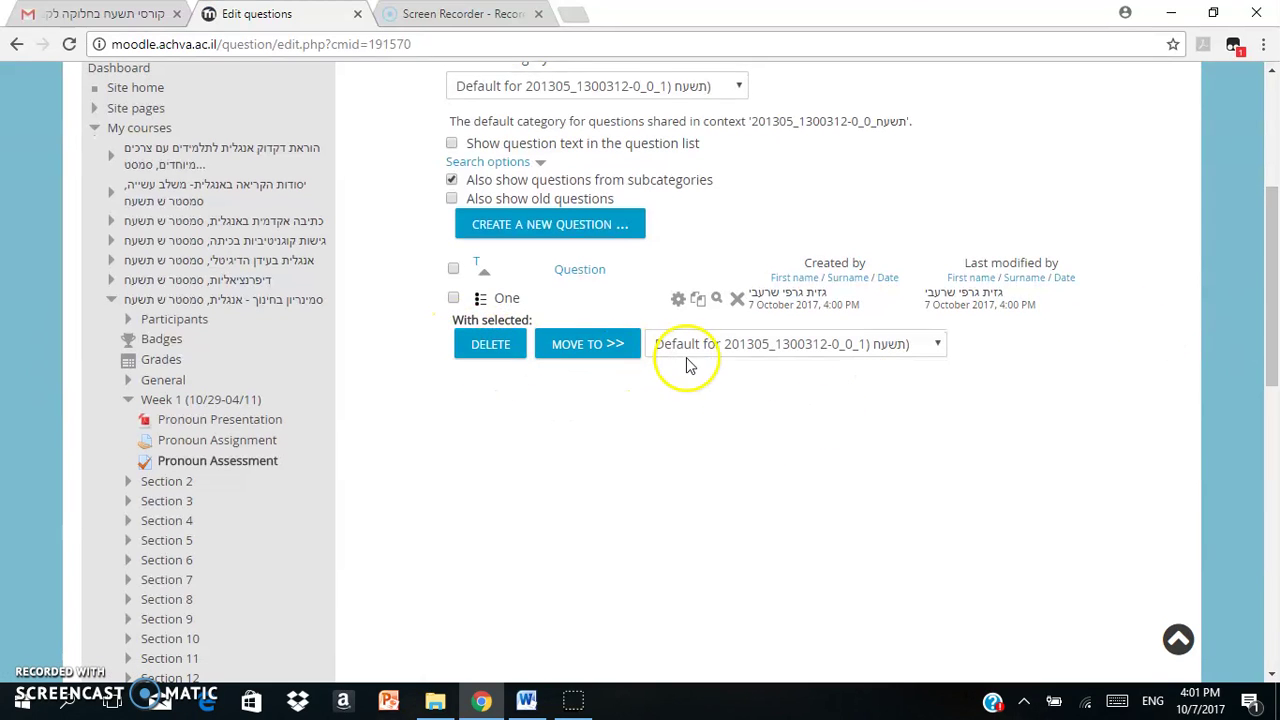
pyautogui.click(535, 227)
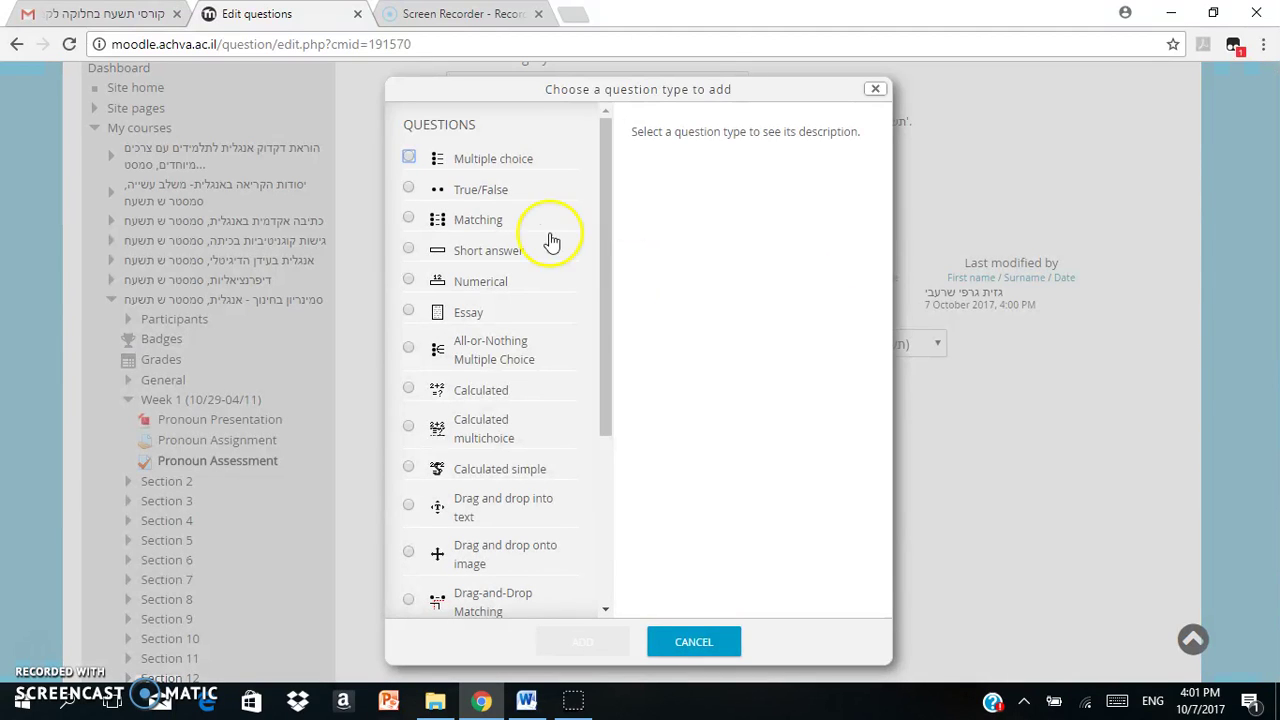
pyautogui.click(489, 252)
pyautogui.click(566, 641)
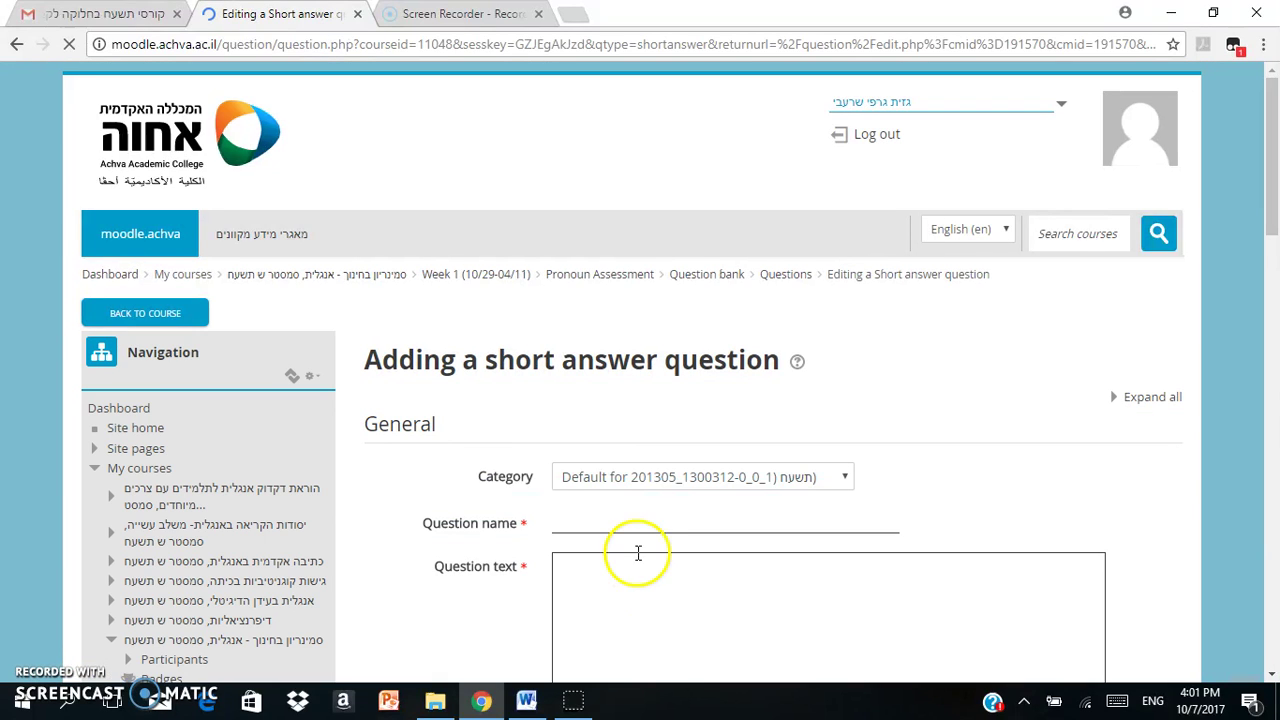
# Name the question "TWO" and begin its text with "Fill in the correct answer in the space provided." followed by a blank line.
pyautogui.click(630, 521)
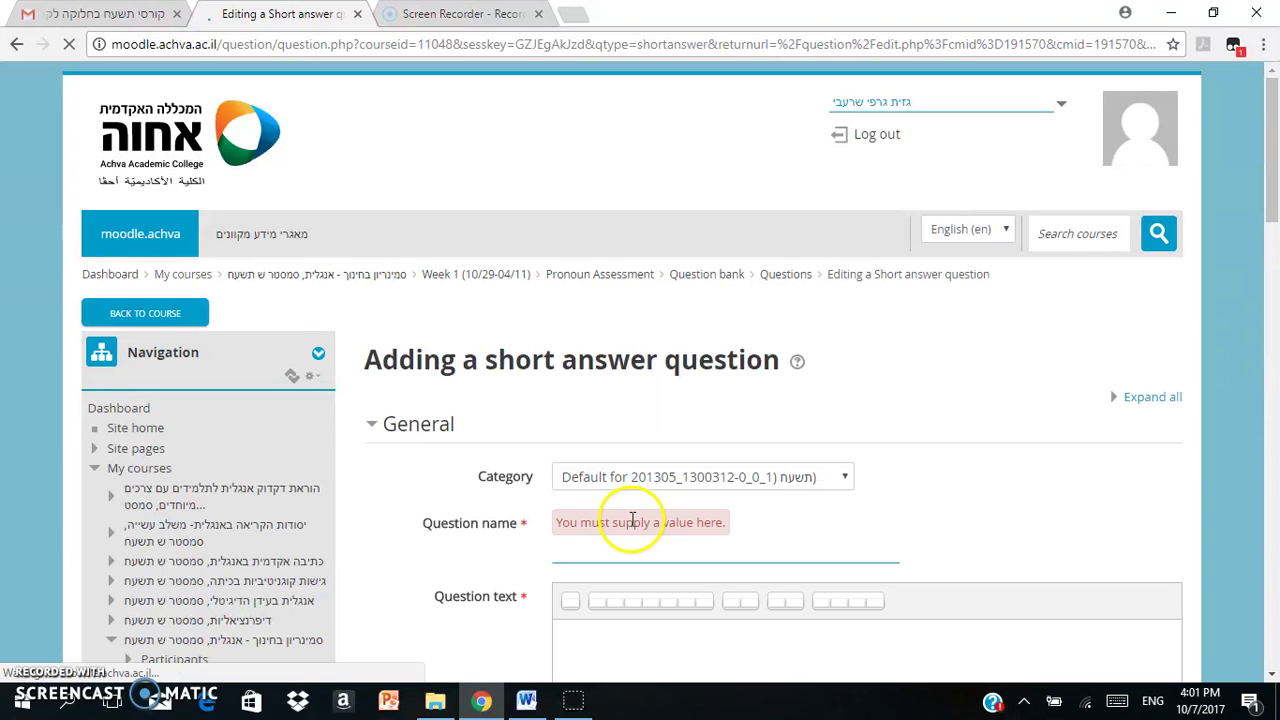
pyautogui.click(620, 548)
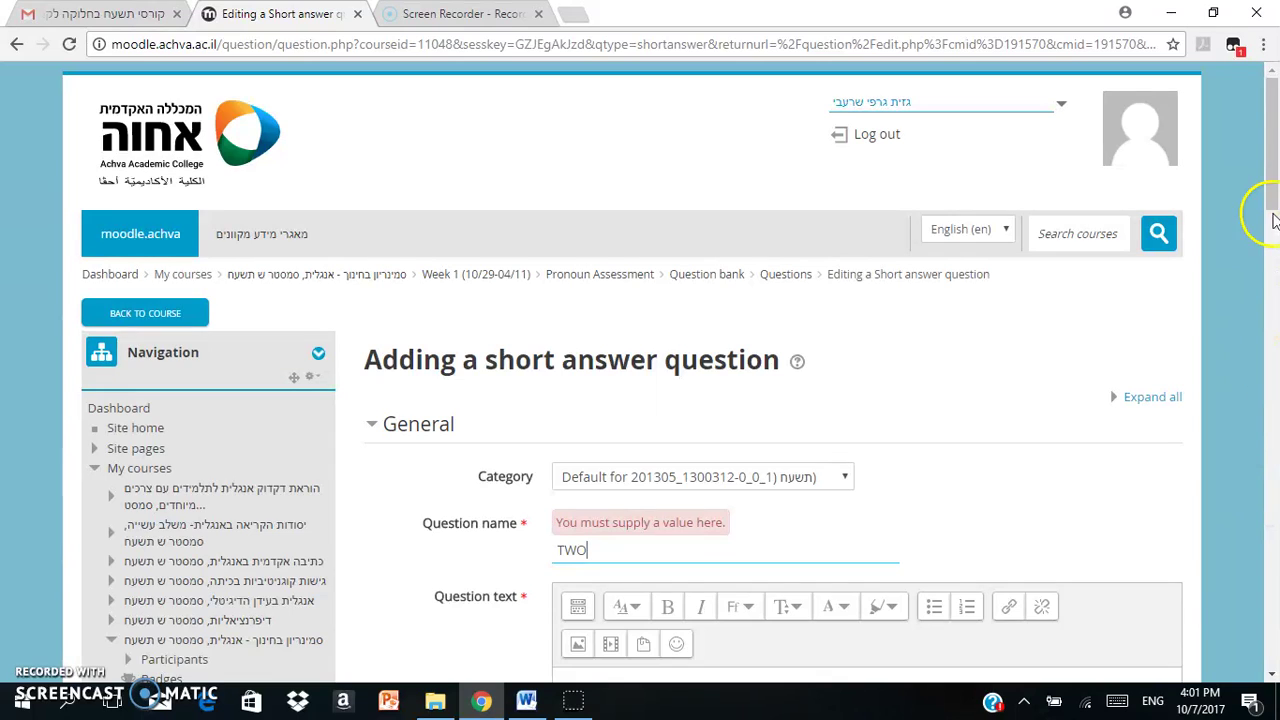
pyautogui.scroll(-6, 1255, 290)
pyautogui.scroll(1, 1198, 334)
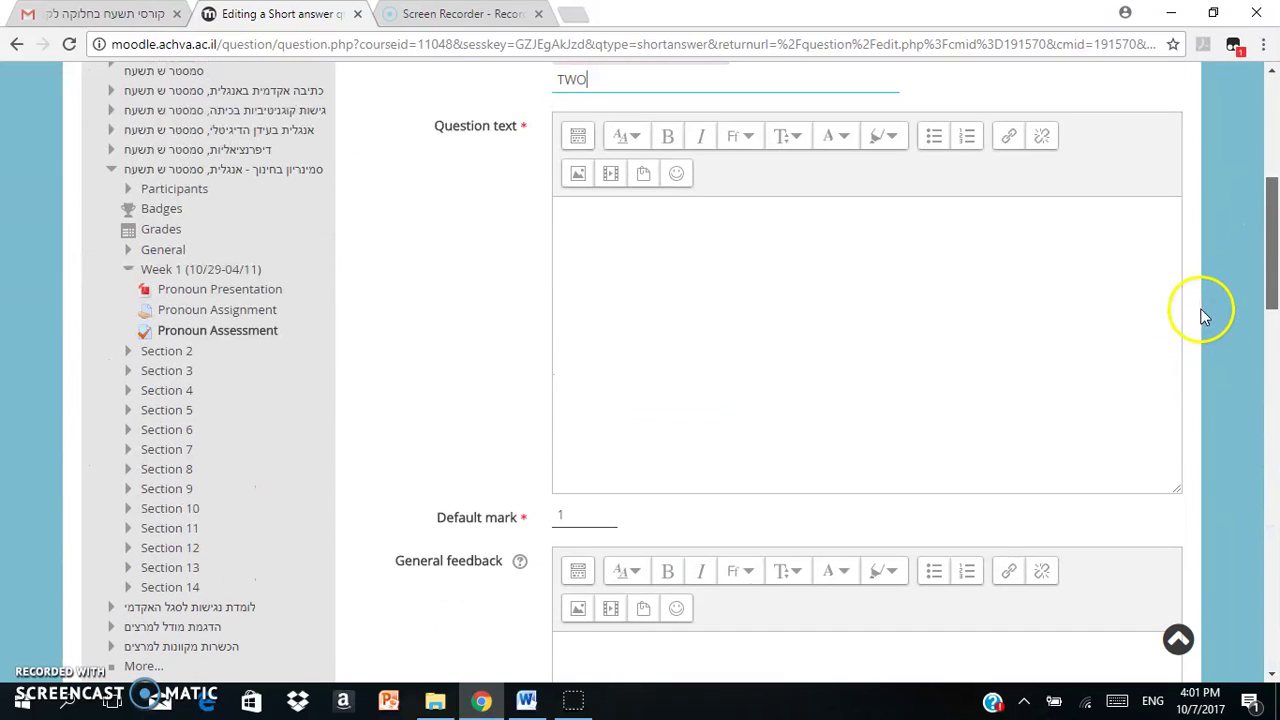
pyautogui.click(839, 269)
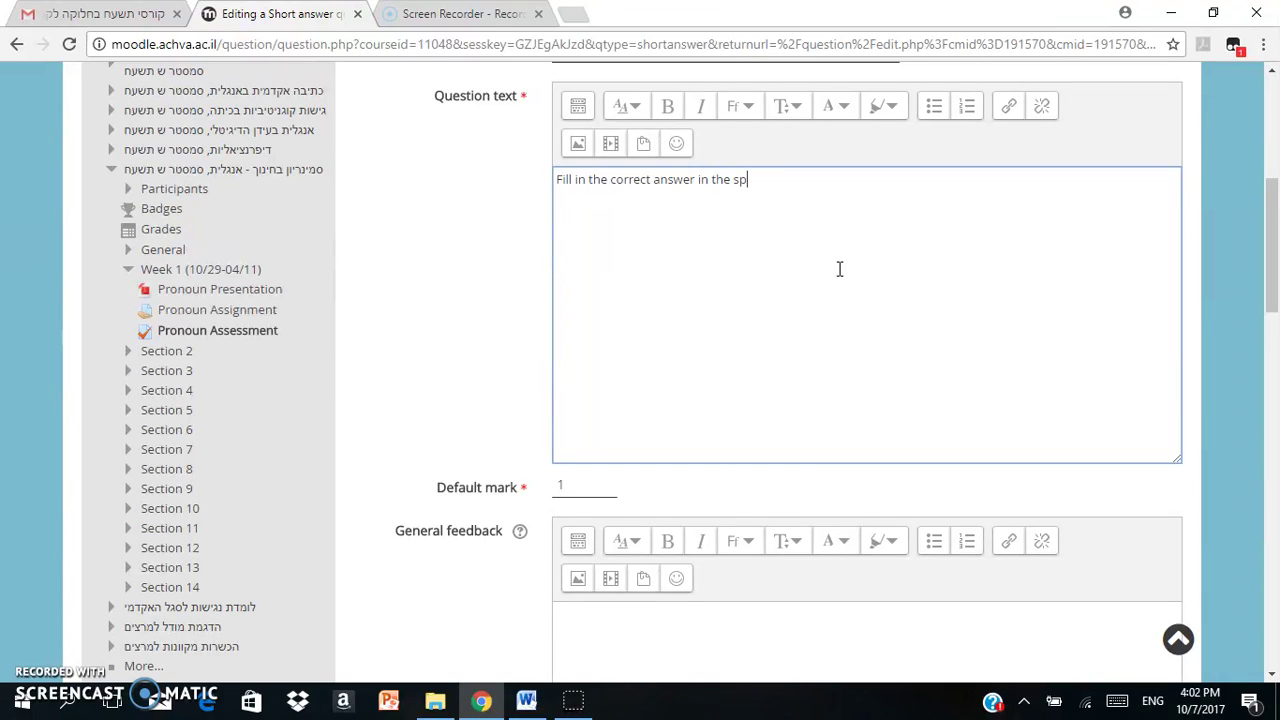
pyautogui.write('ed')
pyautogui.press('Return')
pyautogui.press('Return')
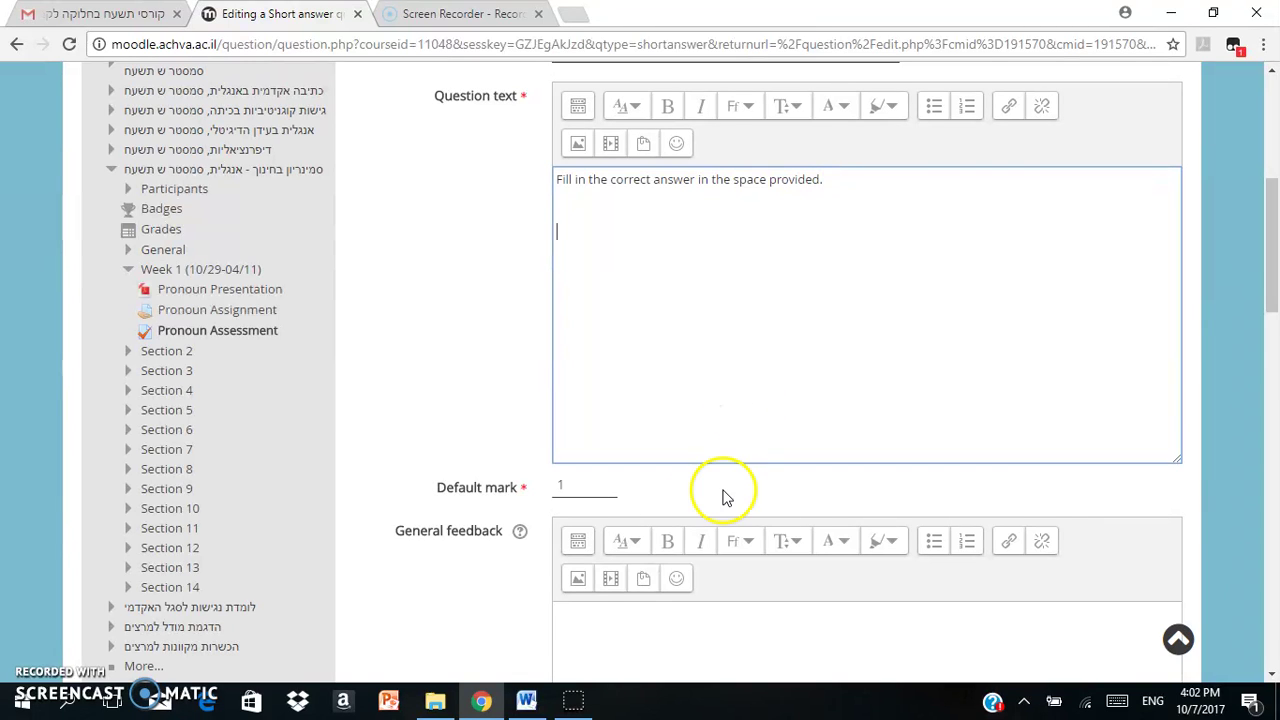
# Copy item 4, "Does your father work in an office?", with its fill-in reply from the Word document into the Moodle question text.
pyautogui.click(522, 705)
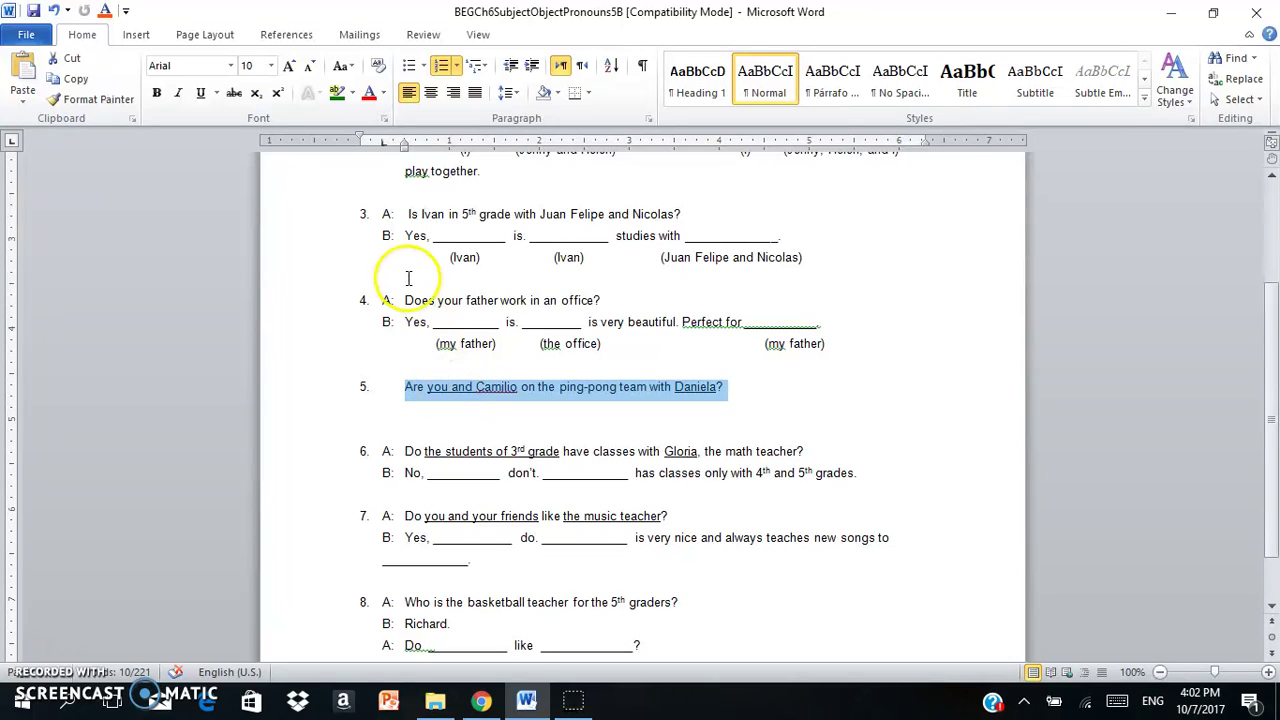
pyautogui.moveTo(404, 300); pyautogui.dragTo(853, 355)
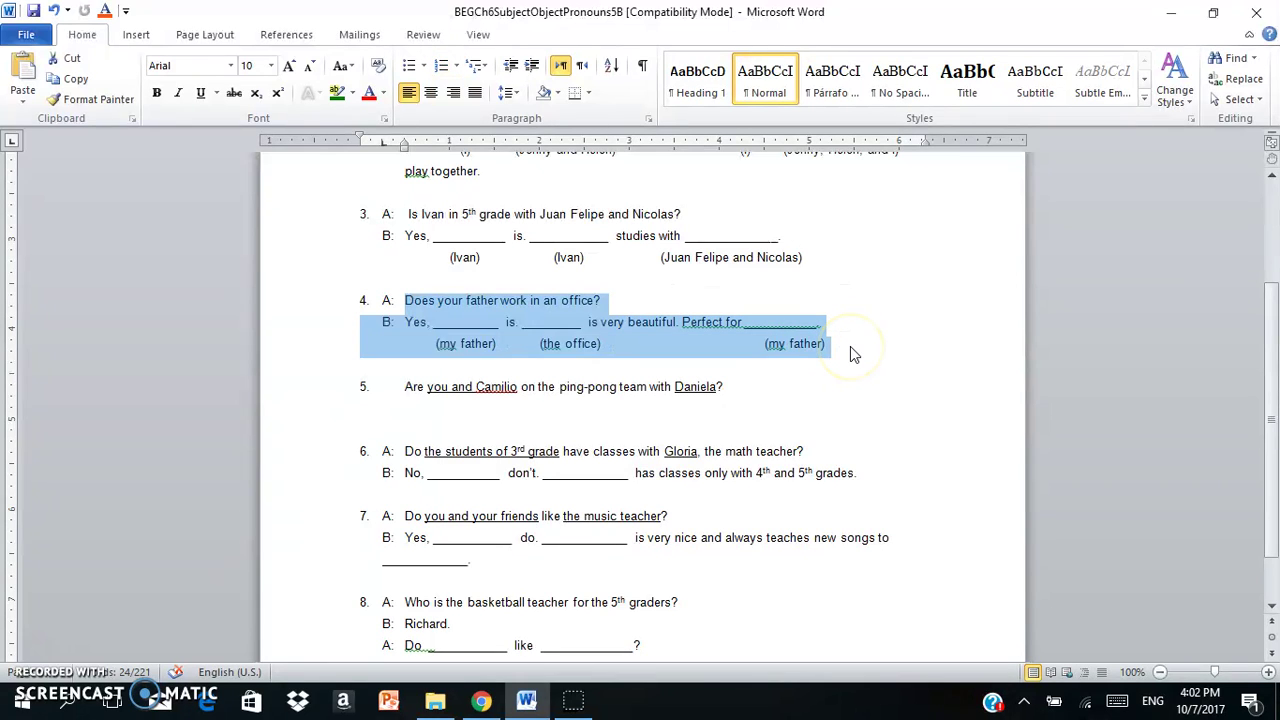
pyautogui.click(530, 702)
pyautogui.click(636, 362)
pyautogui.write('1. Does your father work in an office? B: Yes, _________ is. ________ is very beautiful. Perfect for __________. (my father) (the office) (my father)')
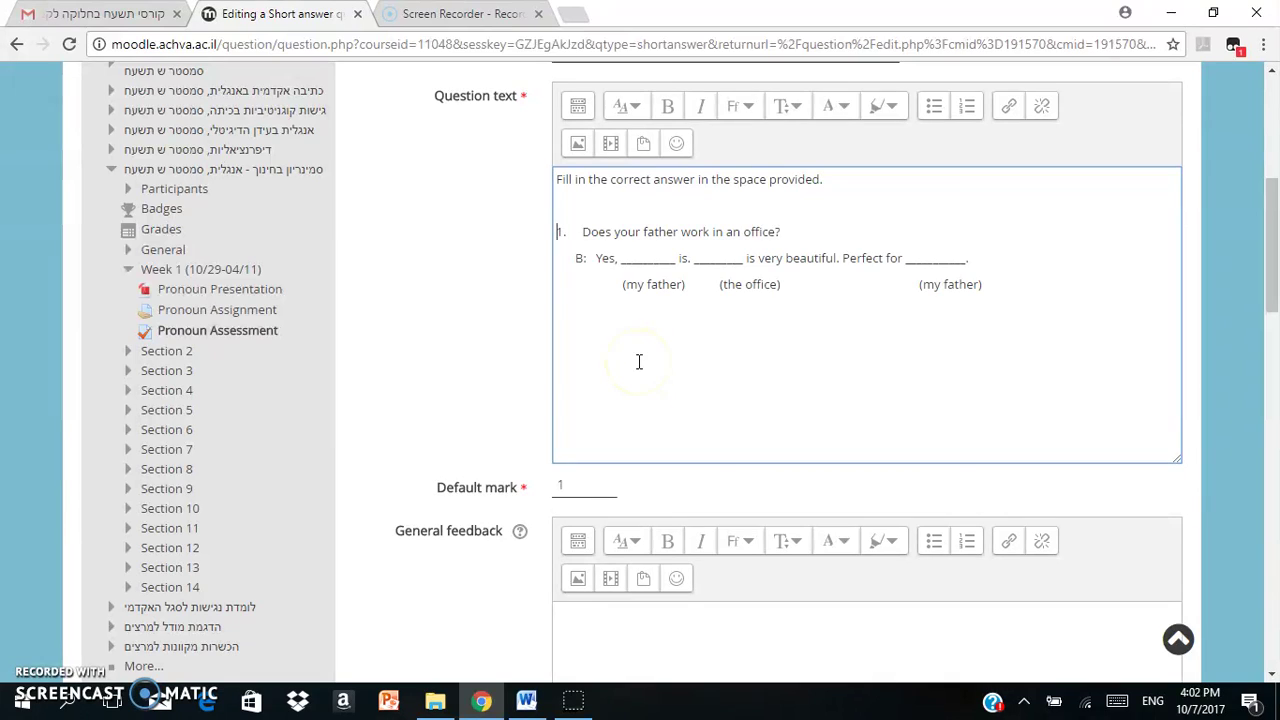
# Remove the "1." and "B:" labels from the pasted text and the extra spaces before the first "(my father)" hint.
pyautogui.click(590, 258)
pyautogui.press('BackSpace')
pyautogui.press('BackSpace')
pyautogui.press('BackSpace')
pyautogui.click(573, 235)
pyautogui.press('BackSpace')
pyautogui.press('BackSpace')
pyautogui.press('BackSpace')
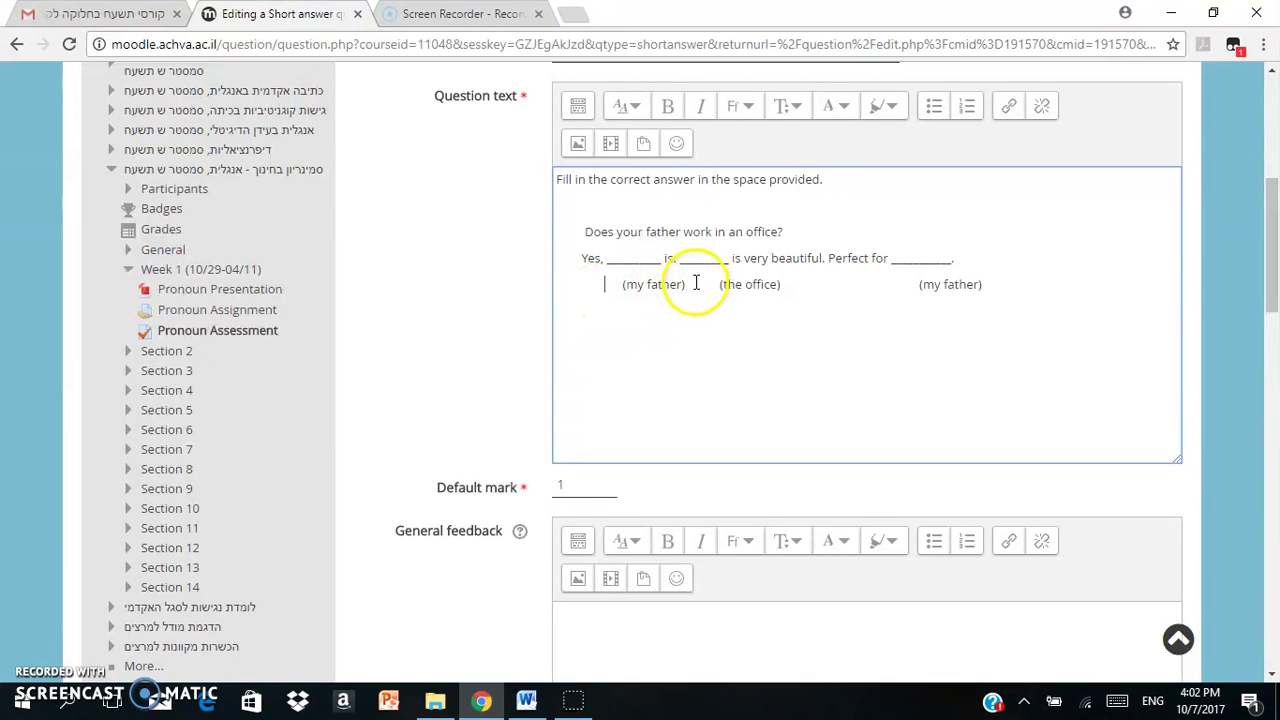
pyautogui.click(605, 288)
pyautogui.press('BackSpace')
pyautogui.press('BackSpace')
pyautogui.press('BackSpace')
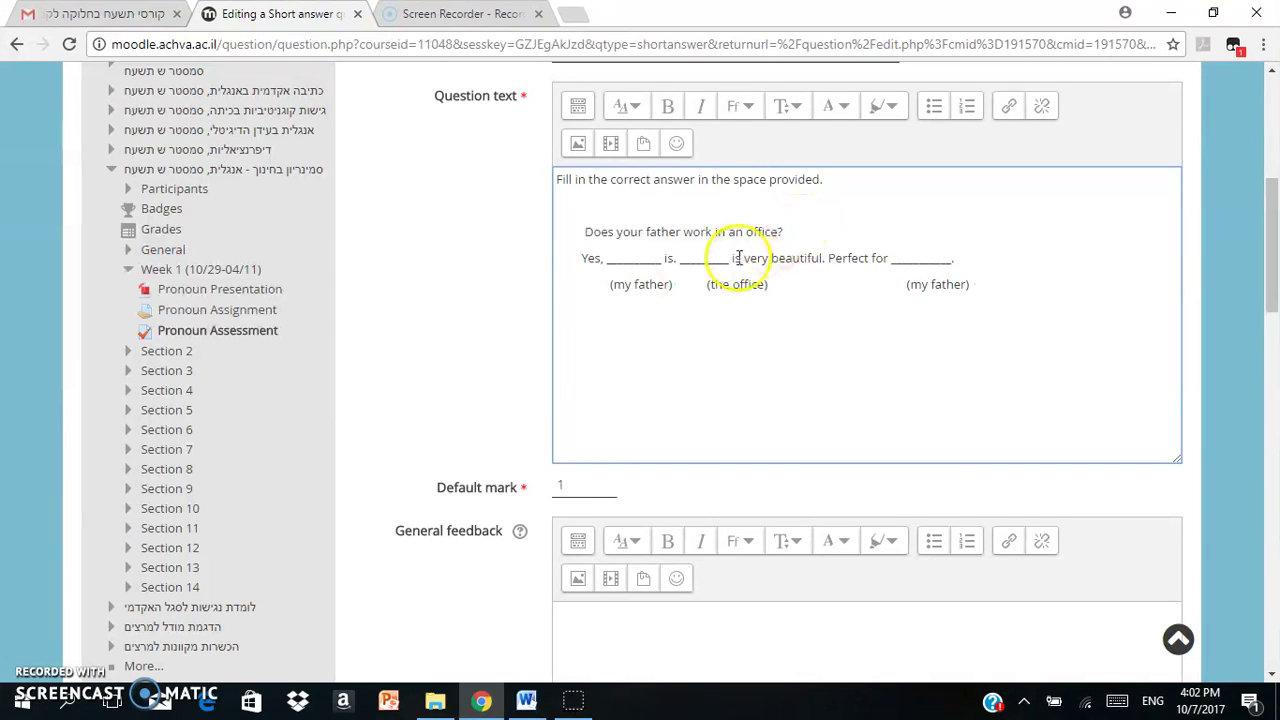
# Delete the rest of the reply after "Yes, ____ is." along with the "(the office)" and last "(my father)" hints.
pyautogui.moveTo(731, 258); pyautogui.dragTo(680, 260)
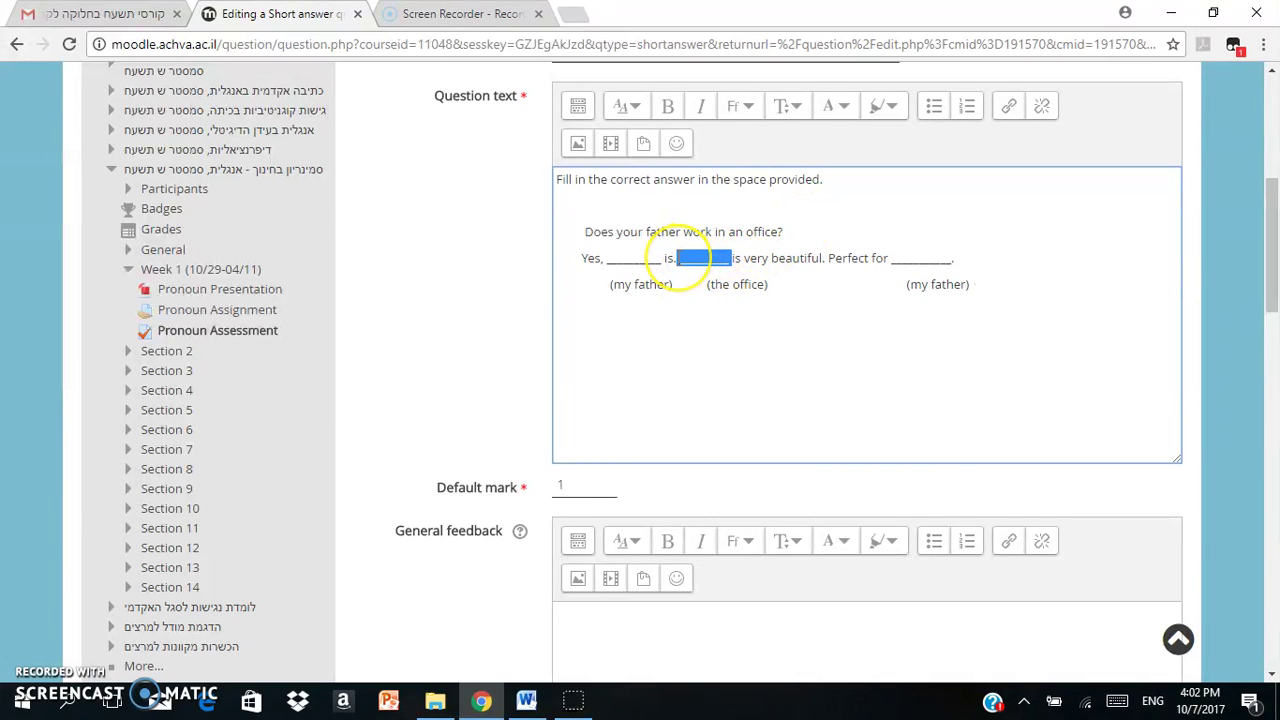
pyautogui.press('BackSpace')
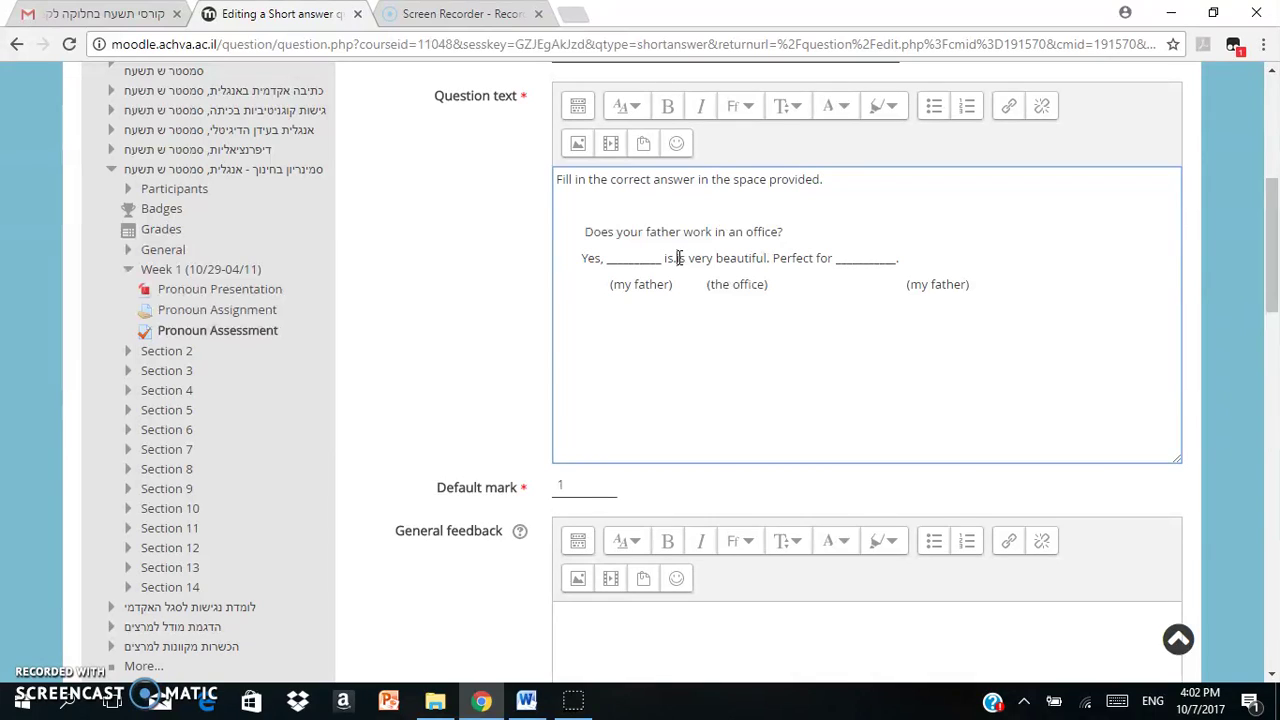
pyautogui.moveTo(985, 285); pyautogui.dragTo(711, 270)
pyautogui.press('BackSpace')
pyautogui.moveTo(906, 275); pyautogui.dragTo(682, 262)
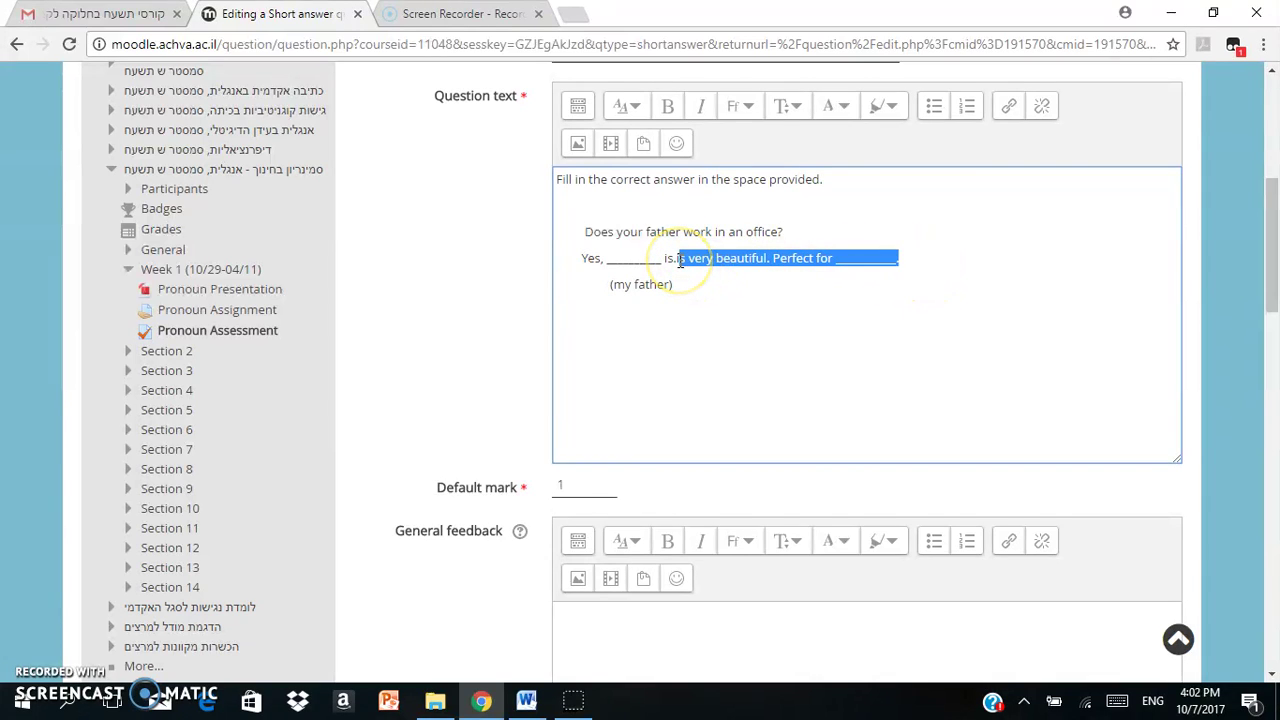
pyautogui.press('BackSpace')
pyautogui.click(754, 361)
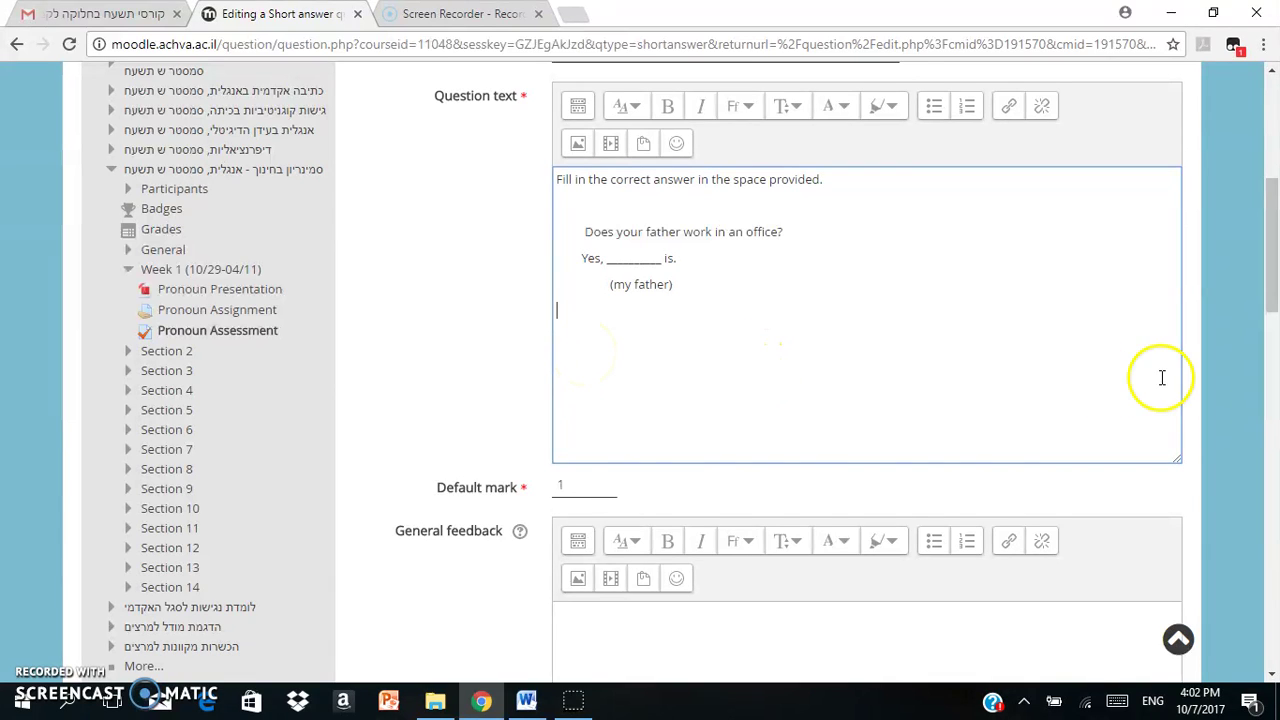
# Set the short answer question's default mark to 10.
pyautogui.click(575, 488)
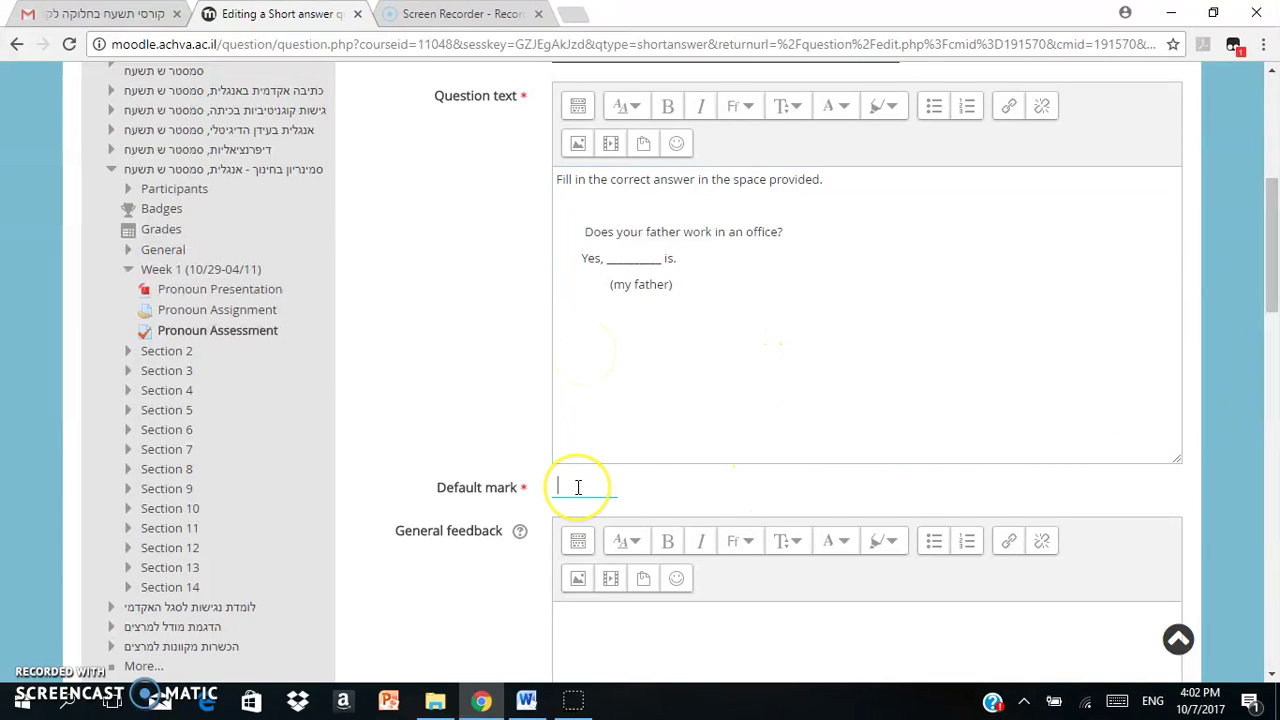
pyautogui.write('0')
pyautogui.click(737, 377)
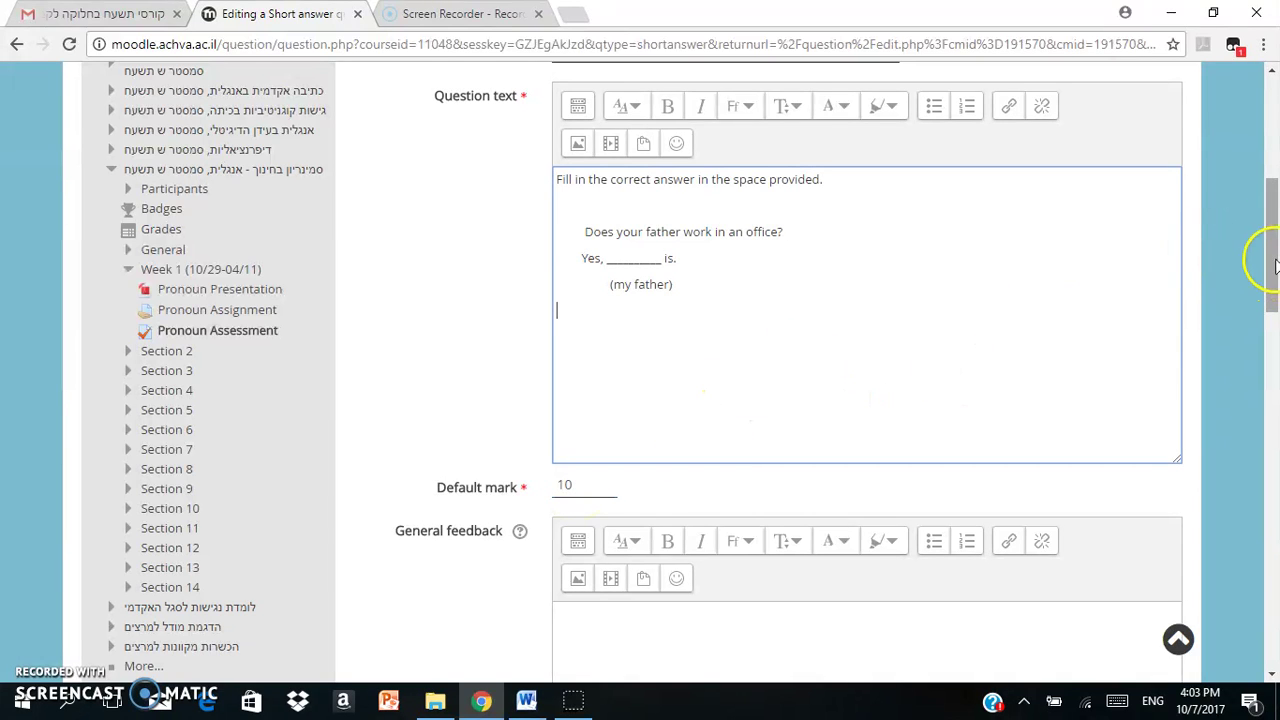
# Enter "he" as Answer 1 and set its grade to 100%.
pyautogui.moveTo(1268, 250); pyautogui.dragTo(1266, 371)
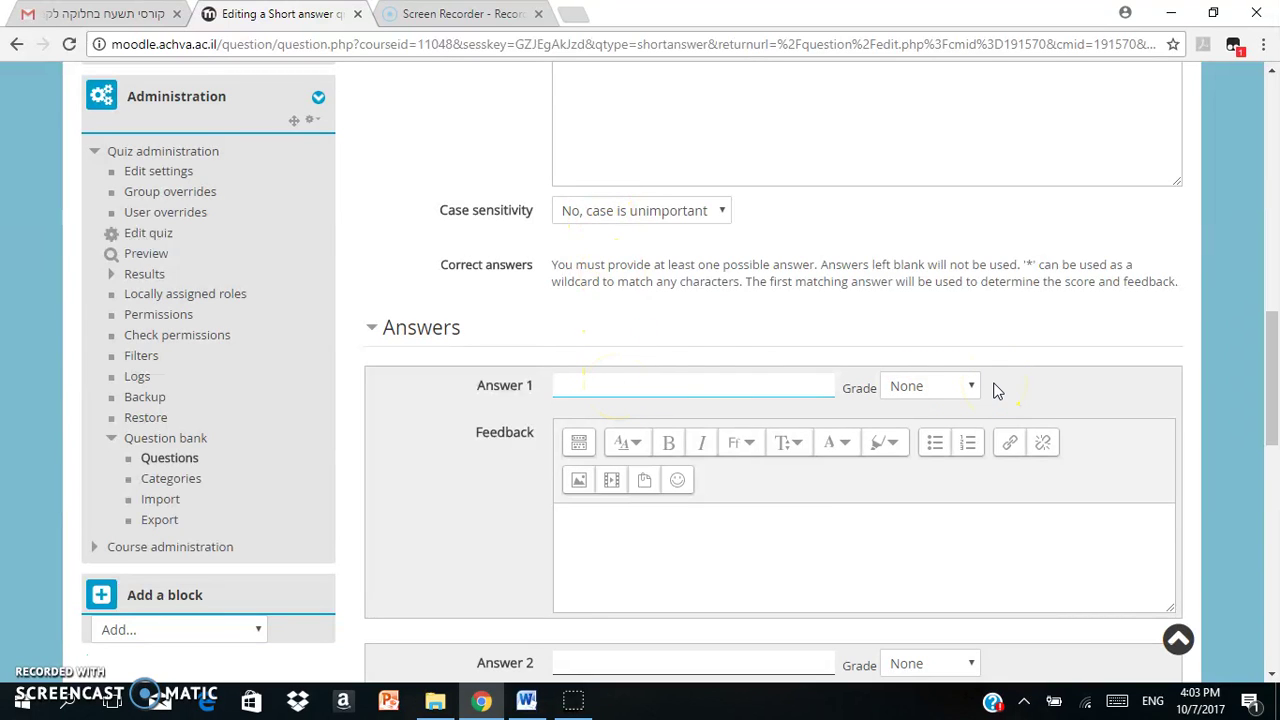
pyautogui.moveTo(1257, 414)
pyautogui.mouseDown()
pyautogui.moveTo(1262, 285)
pyautogui.moveTo(1251, 271)
pyautogui.moveTo(1274, 420)
pyautogui.mouseUp()
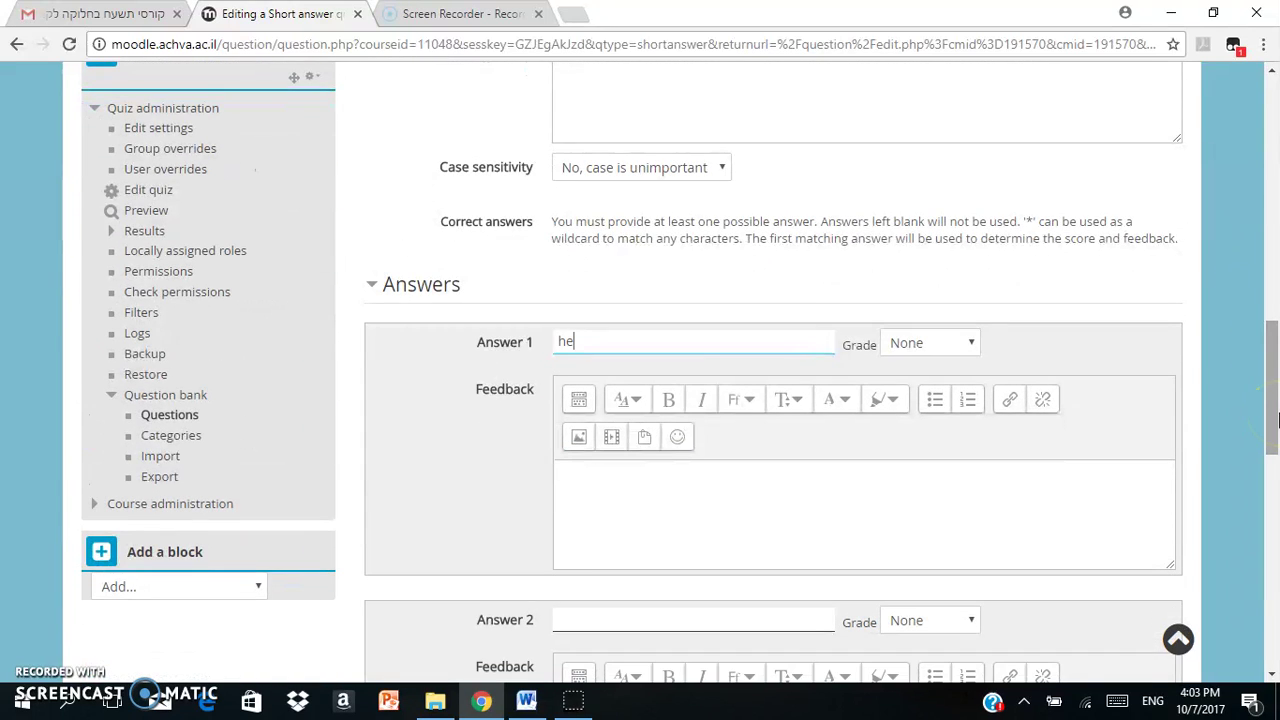
pyautogui.click(935, 348)
pyautogui.click(912, 46)
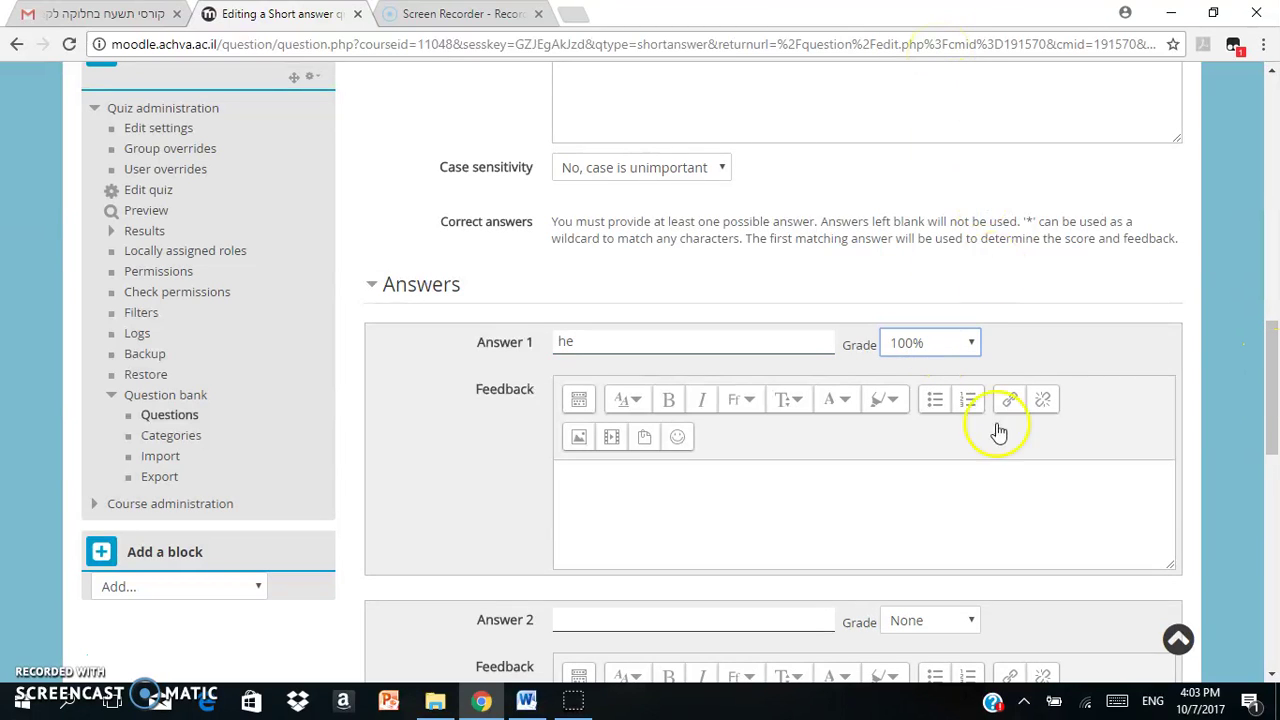
pyautogui.moveTo(1271, 366); pyautogui.dragTo(1272, 403)
pyautogui.click(689, 511)
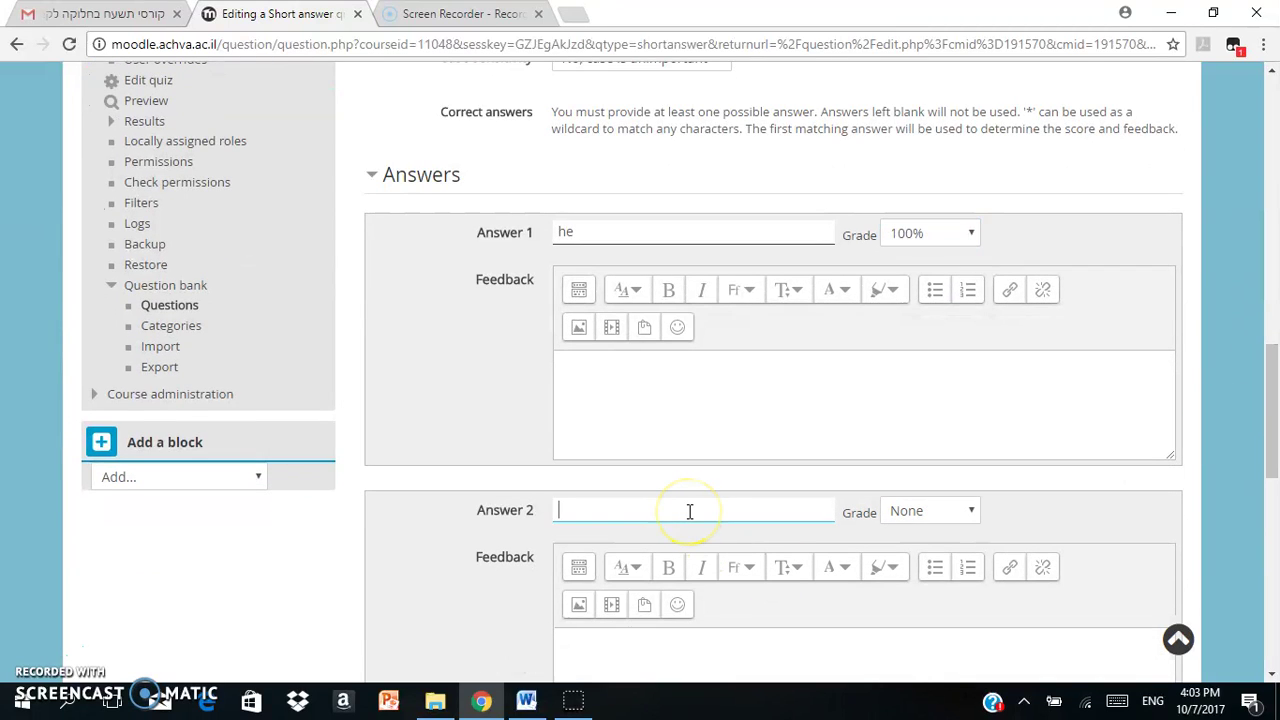
pyautogui.scroll(-7, 1276, 512)
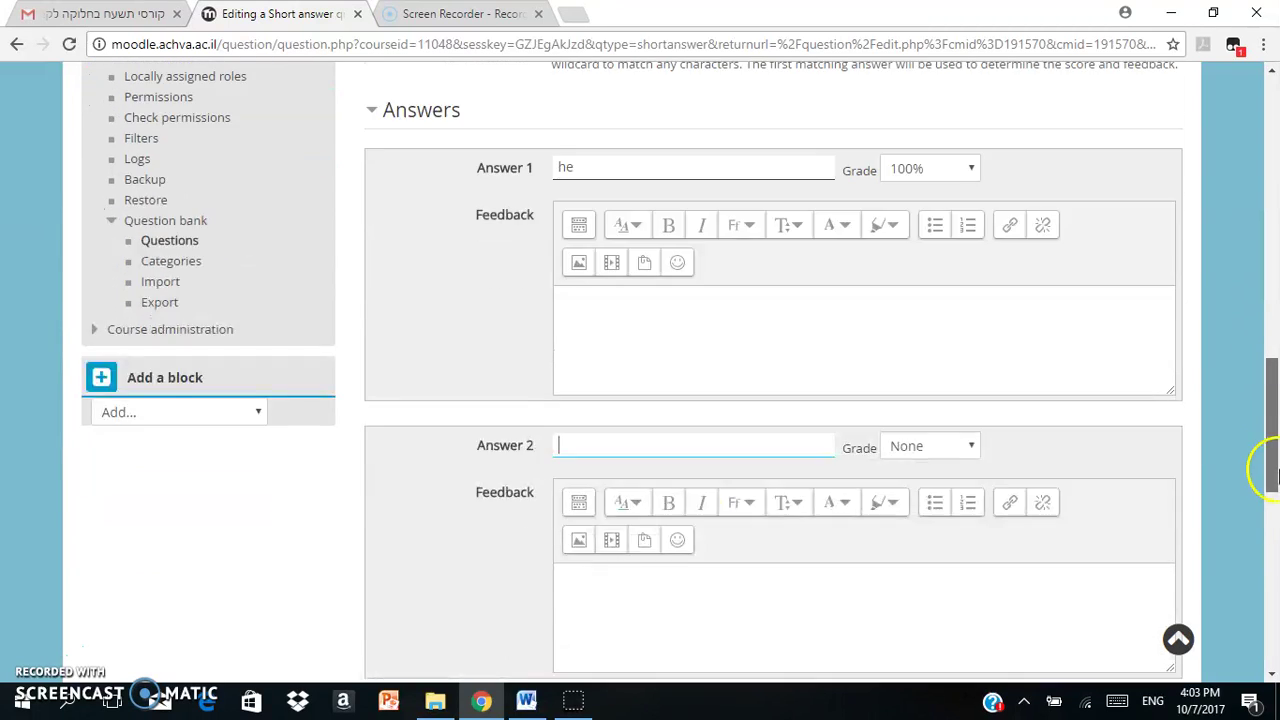
# Save the short answer question to the question bank.
pyautogui.scroll(-3, 1276, 548)
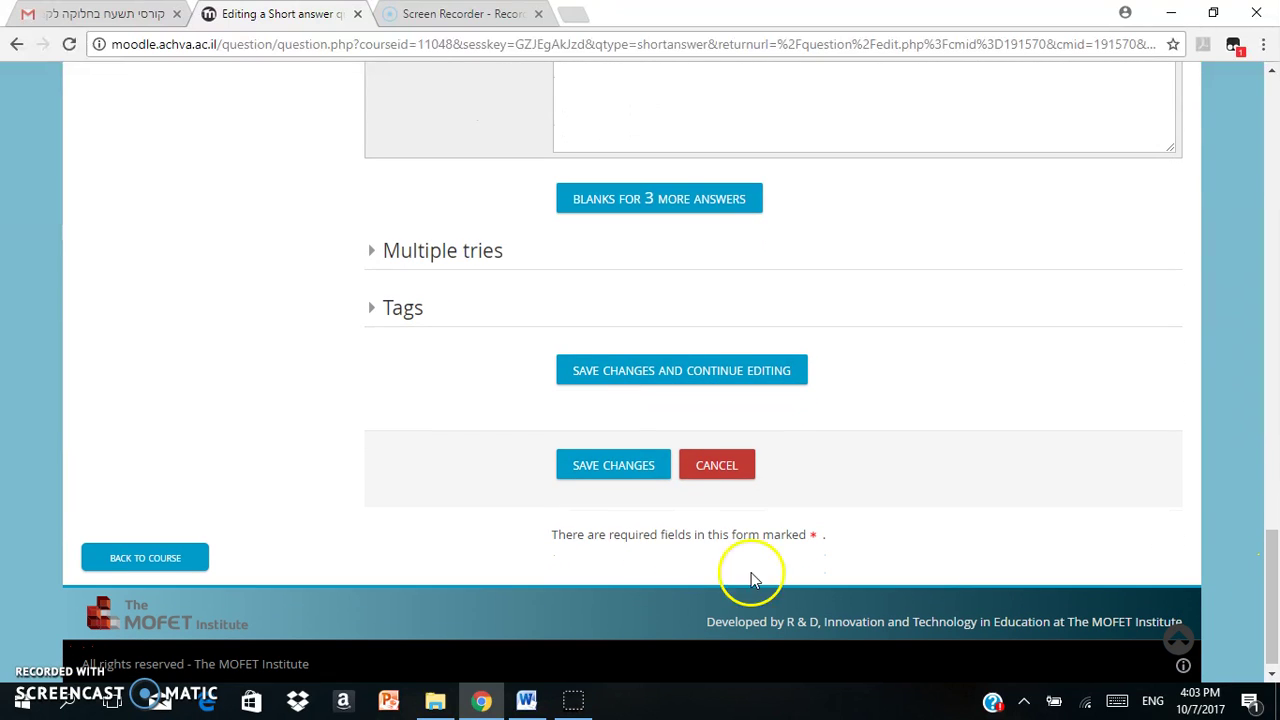
pyautogui.click(625, 463)
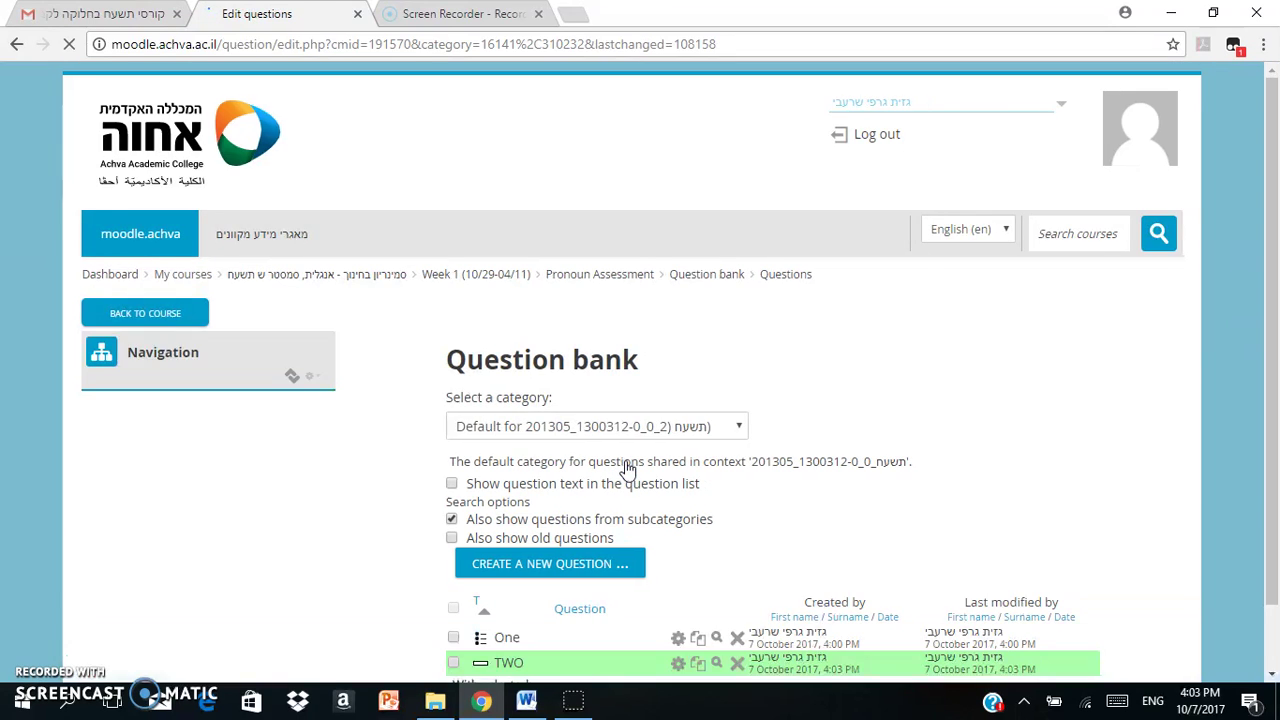
# Preview question TWO, answer it with "he", submit the attempt and close the preview.
pyautogui.scroll(-2, 1257, 363)
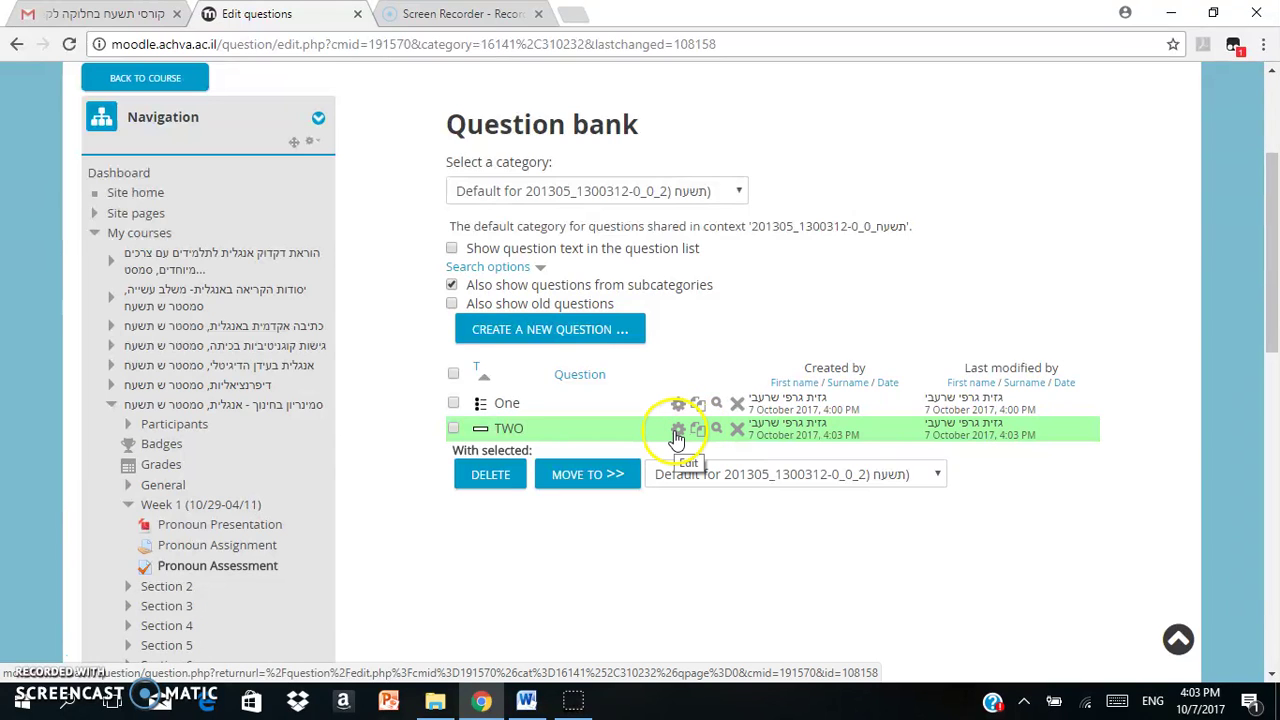
pyautogui.click(716, 430)
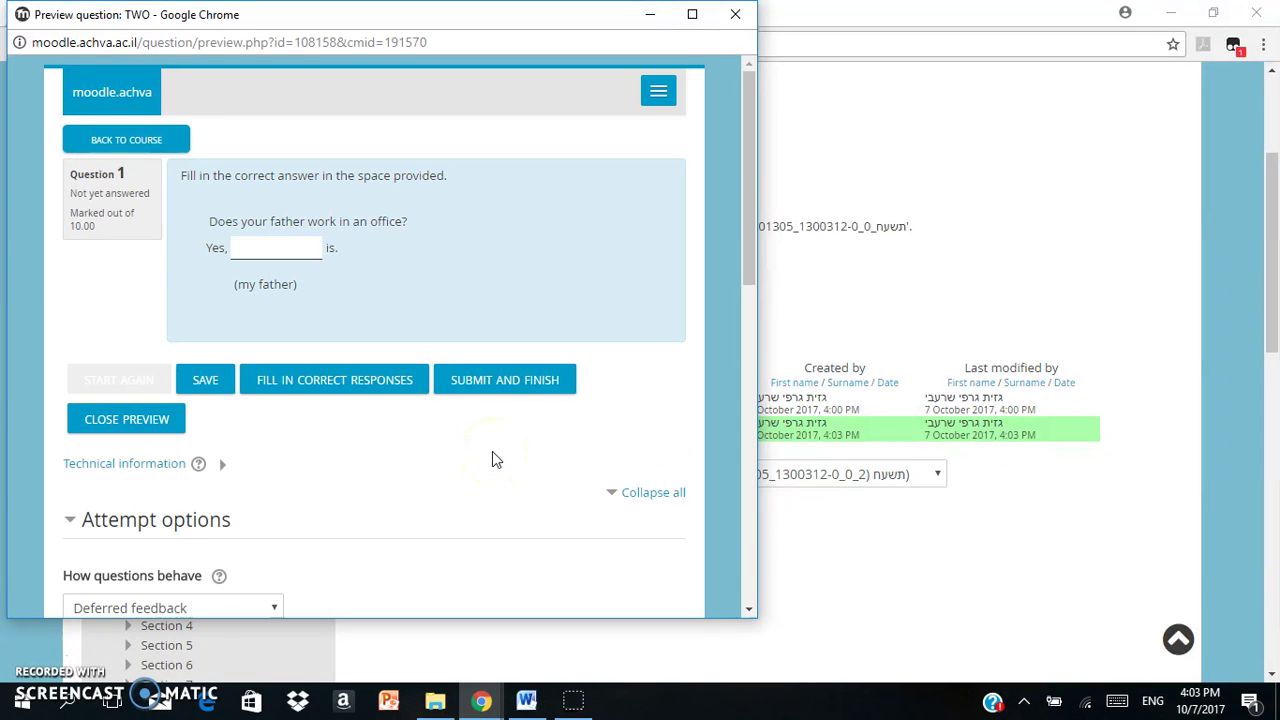
pyautogui.click(274, 245)
pyautogui.write('he')
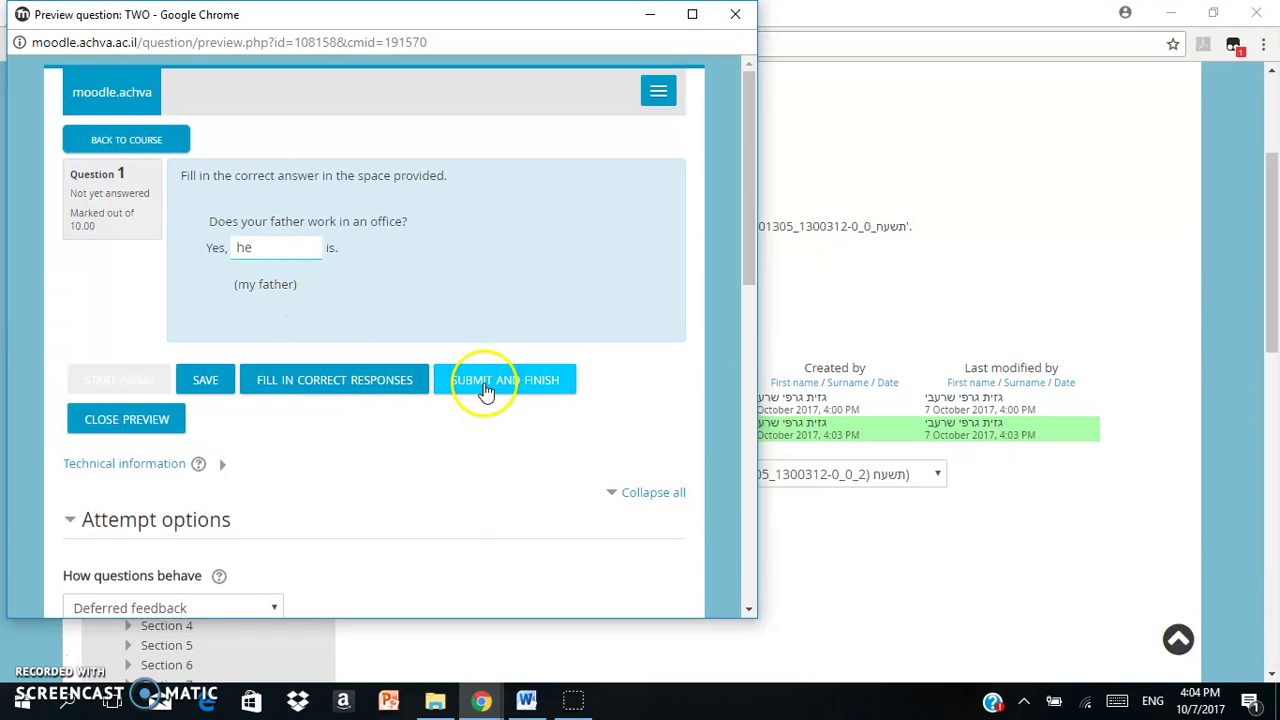
pyautogui.click(484, 388)
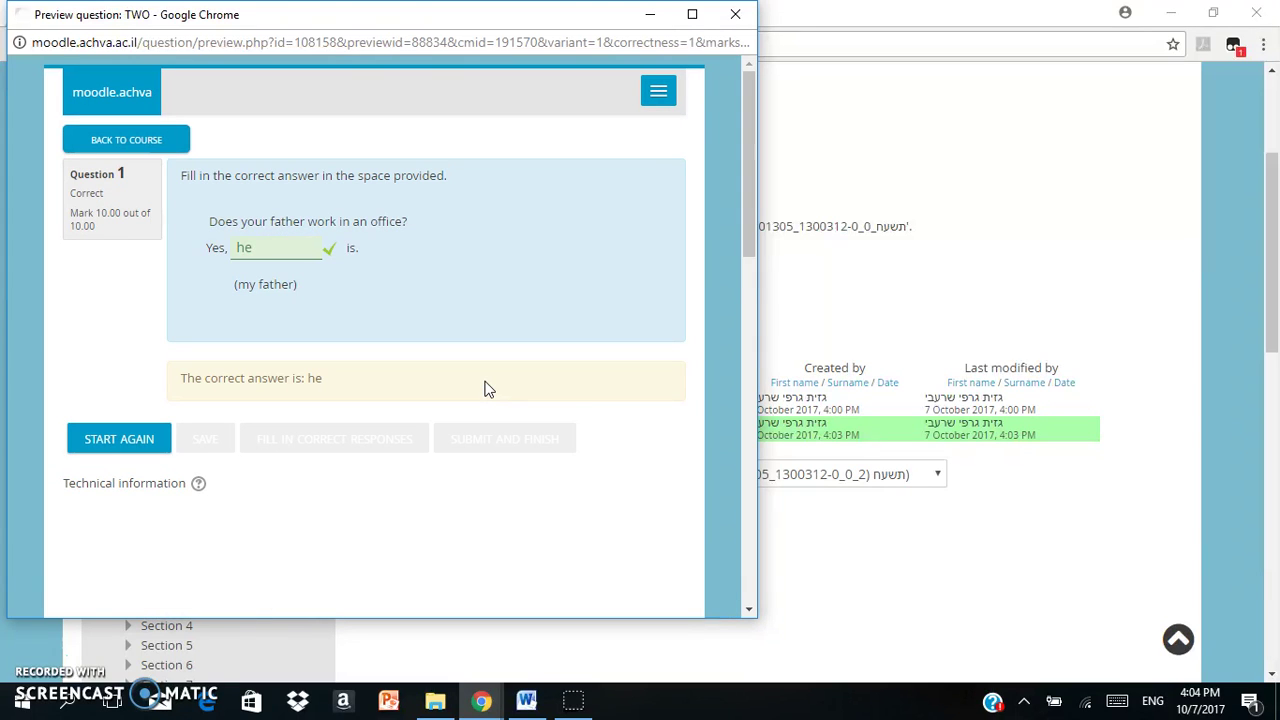
pyautogui.click(735, 14)
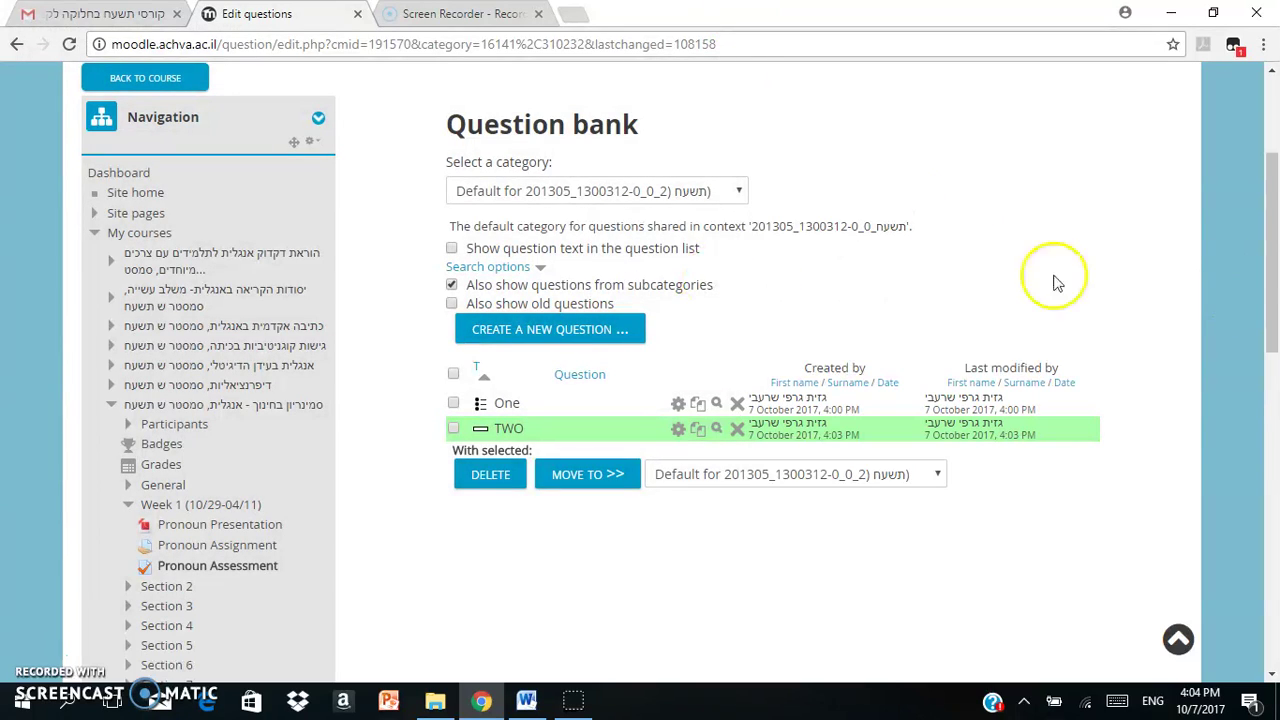
# Return to the course's main page and locate the Pronoun Assessment quiz under Week 1.
pyautogui.moveTo(1268, 248); pyautogui.dragTo(1224, 210)
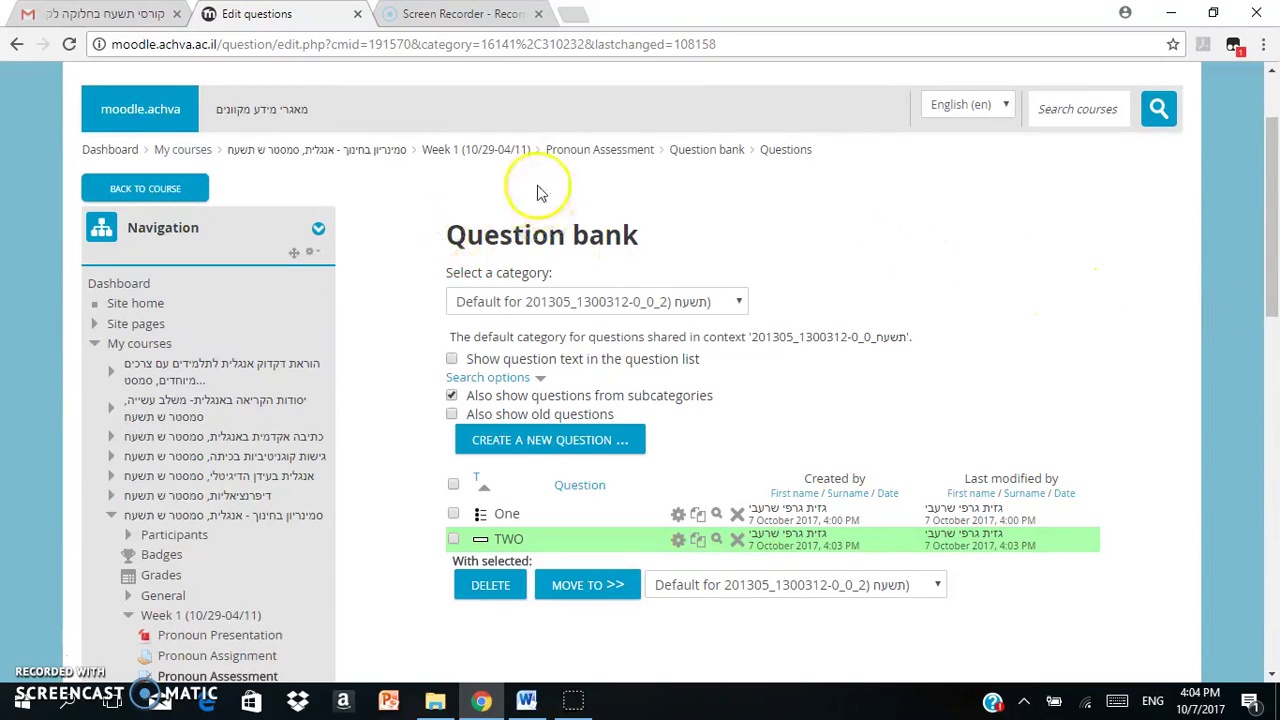
pyautogui.click(378, 155)
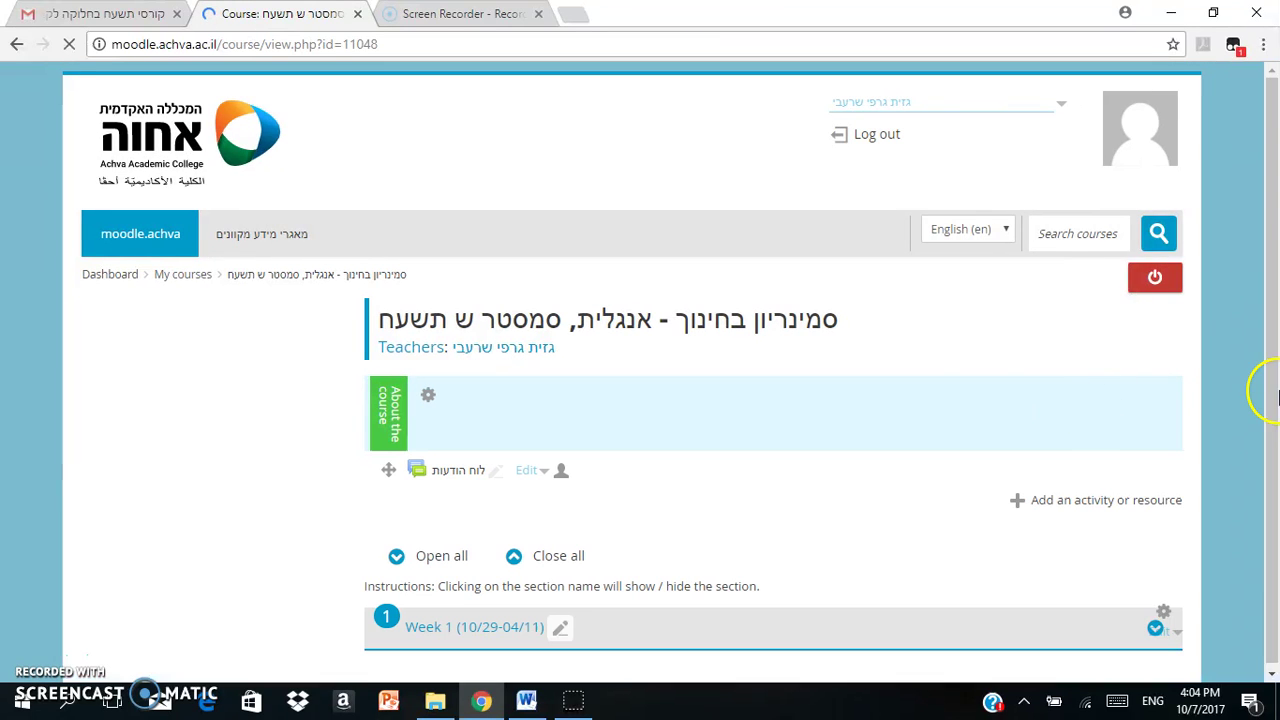
pyautogui.moveTo(1268, 130); pyautogui.dragTo(1260, 337)
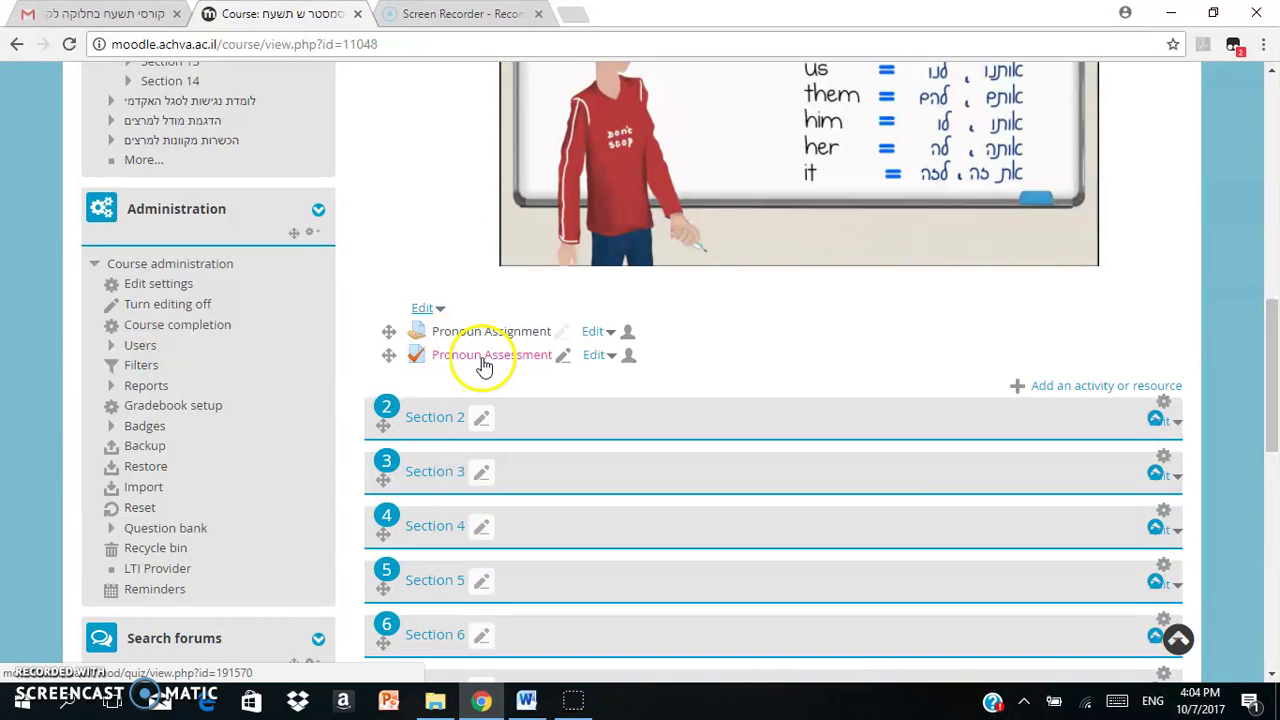
pyautogui.scroll(-1, 1276, 337)
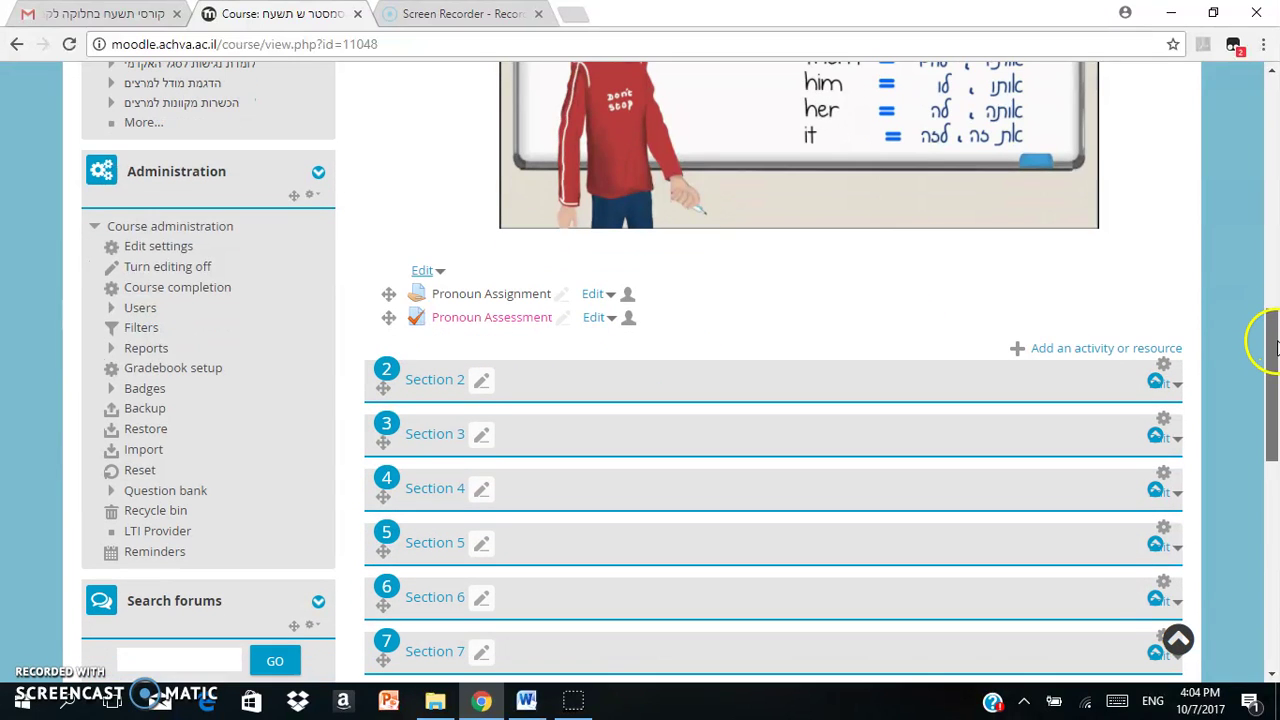
pyautogui.moveTo(1263, 386)
pyautogui.mouseDown()
pyautogui.moveTo(1260, 263)
pyautogui.moveTo(1272, 300)
pyautogui.moveTo(1262, 352)
pyautogui.moveTo(1277, 365)
pyautogui.mouseUp()
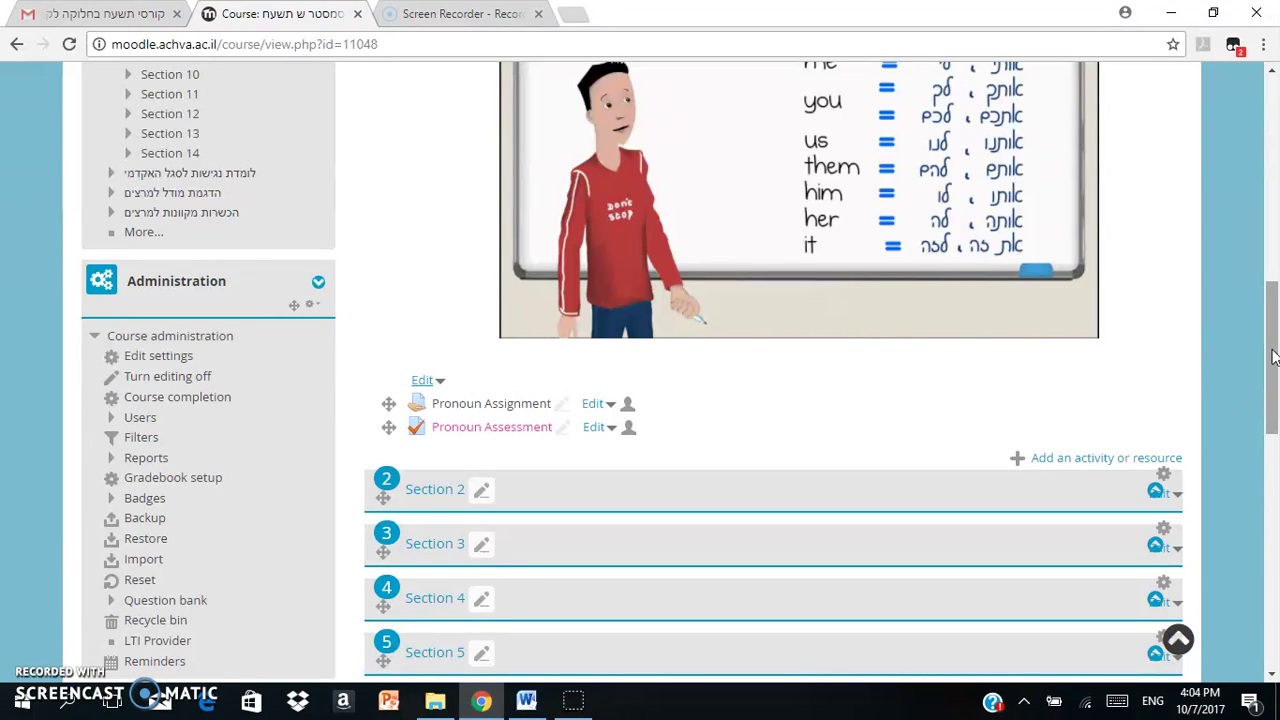
pyautogui.moveTo(1273, 356)
pyautogui.mouseDown()
pyautogui.moveTo(1257, 297)
pyautogui.moveTo(1260, 343)
pyautogui.mouseUp()
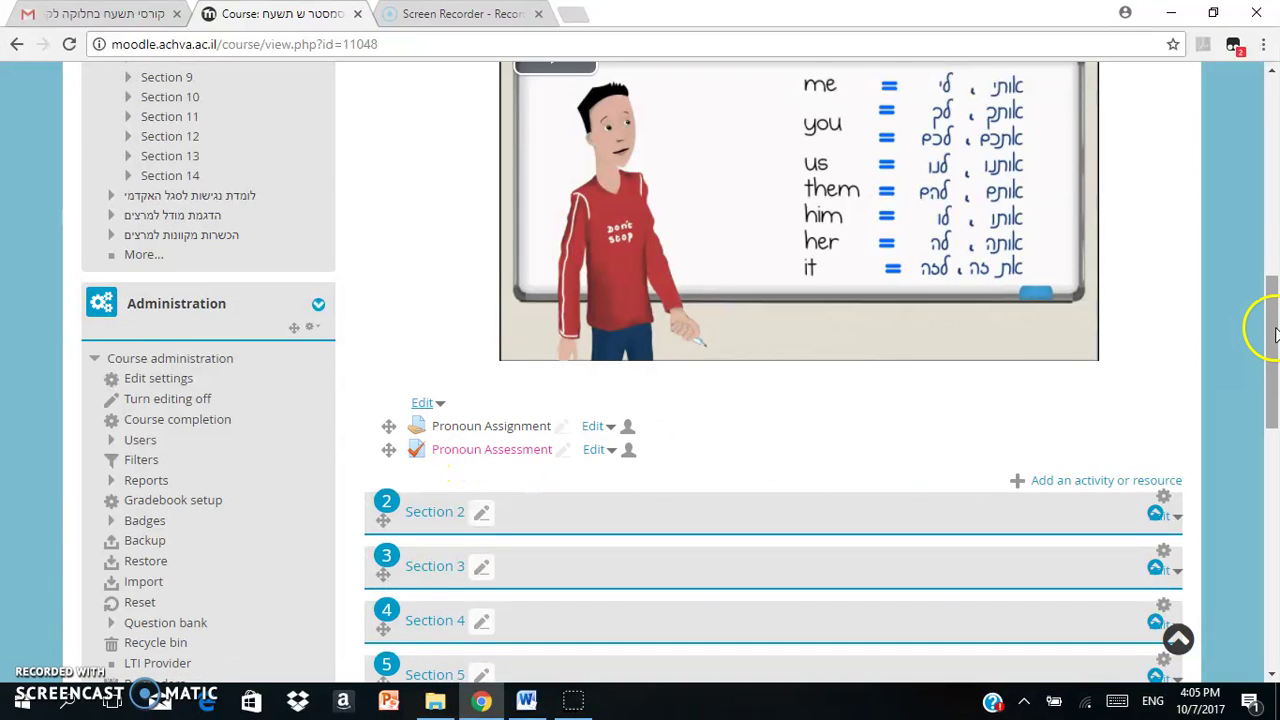
pyautogui.scroll(-3, 1275, 333)
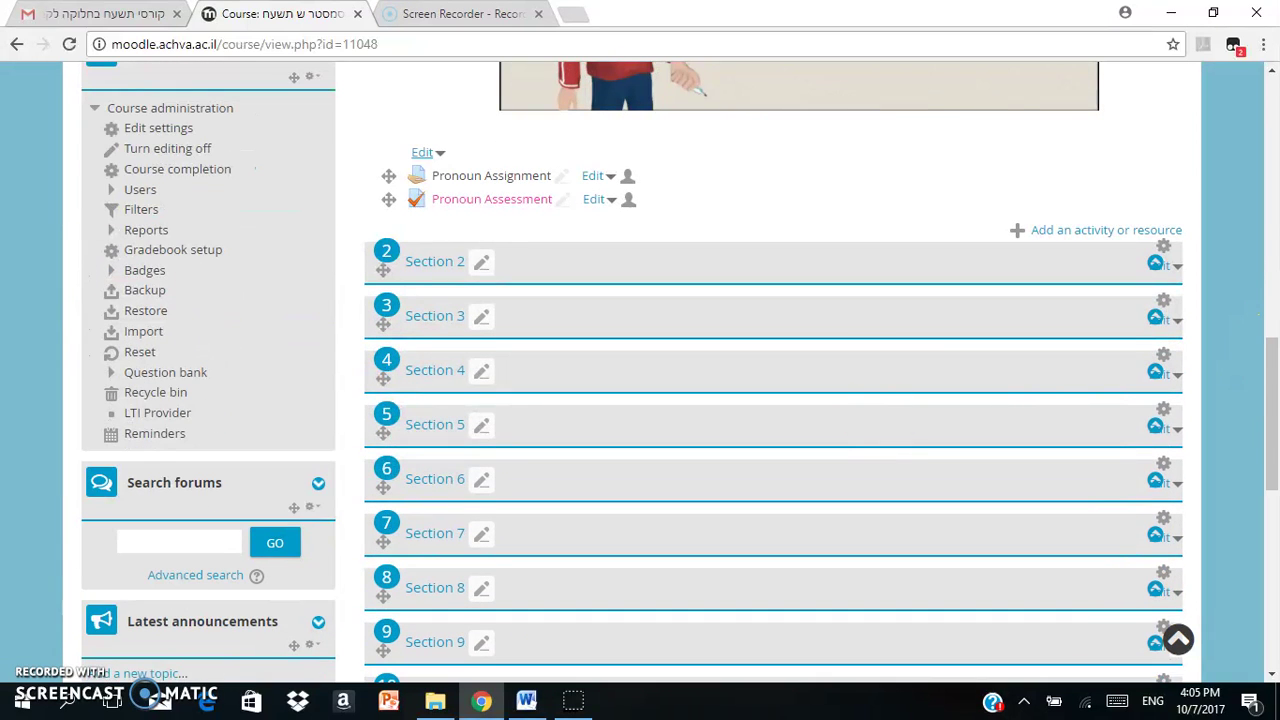